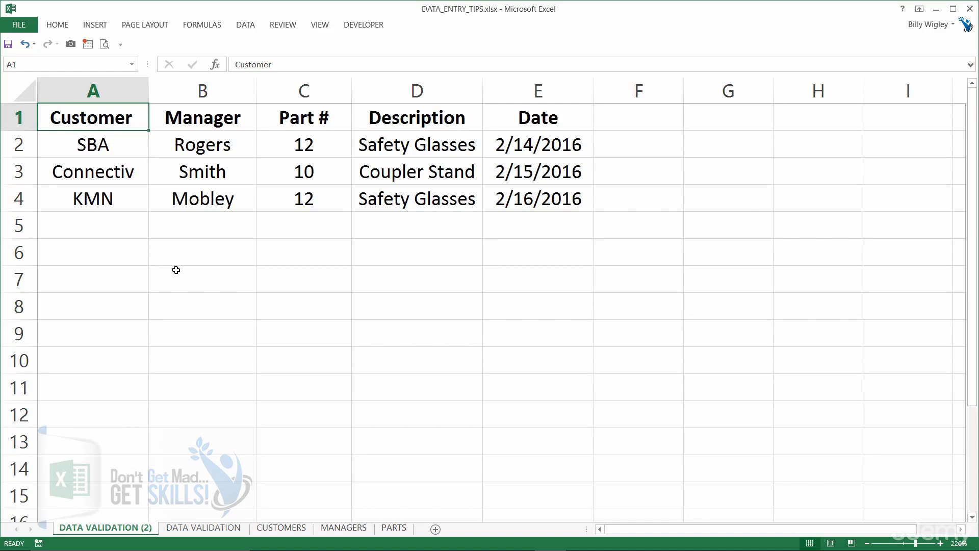
Enter customer CIT, the manager's name, and part number 13 in row 5 of the order list
{"action": "left_click", "coordinate": [119, 230]}
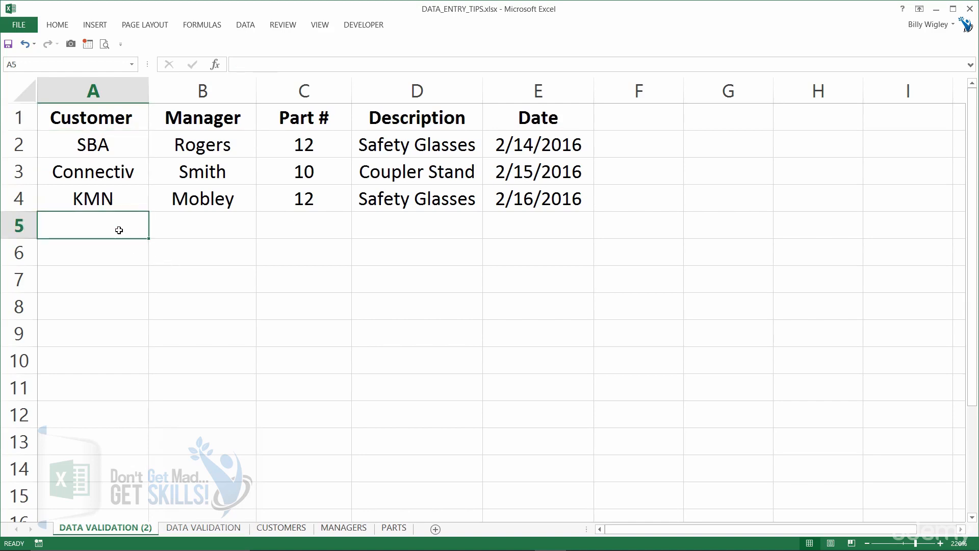
{"action": "type", "text": "CIT"}
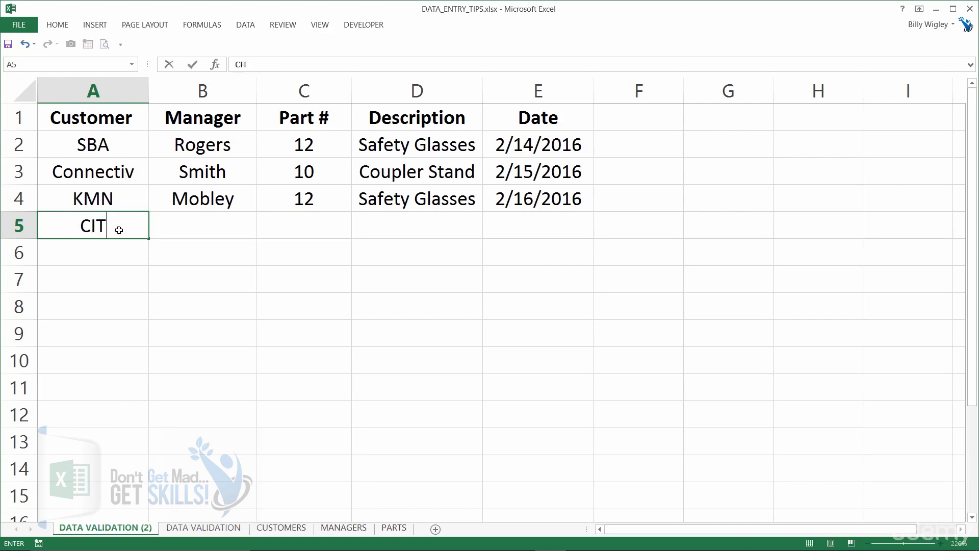
{"action": "key", "text": "Tab"}
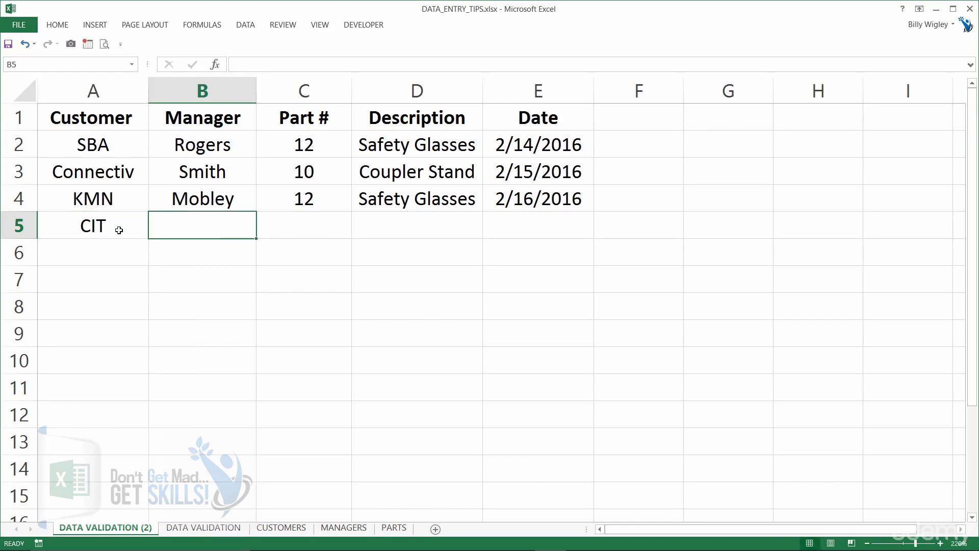
{"action": "type", "text": "Clark"}
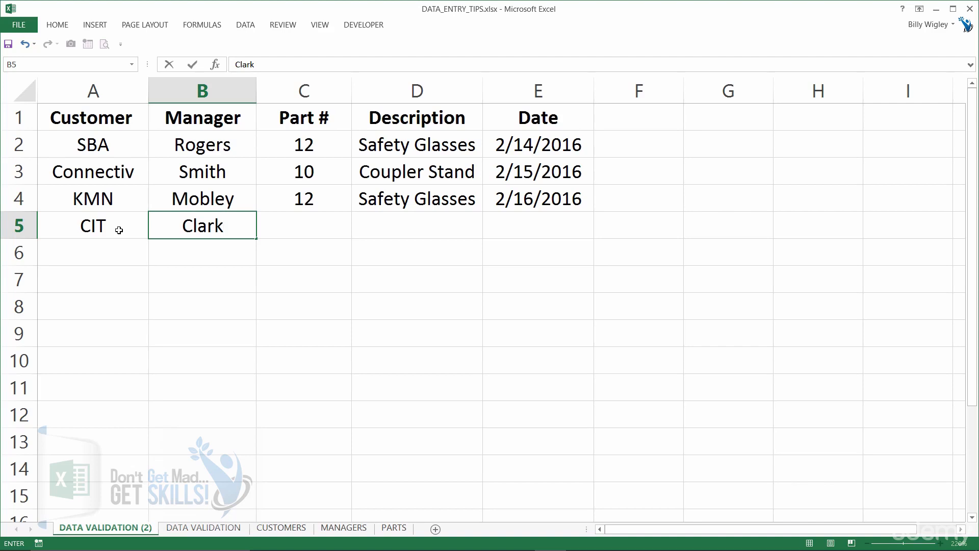
{"action": "key", "text": "Tab"}
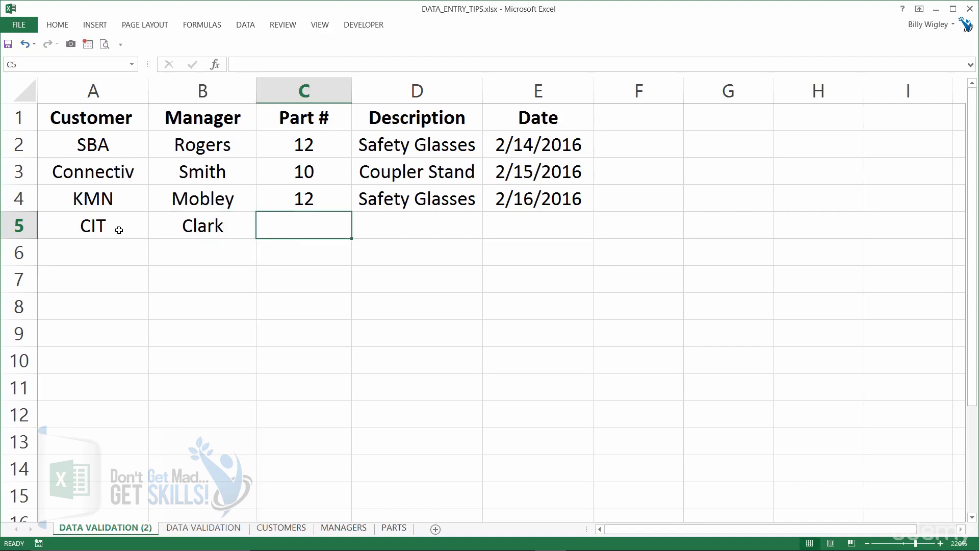
{"action": "type", "text": "13"}
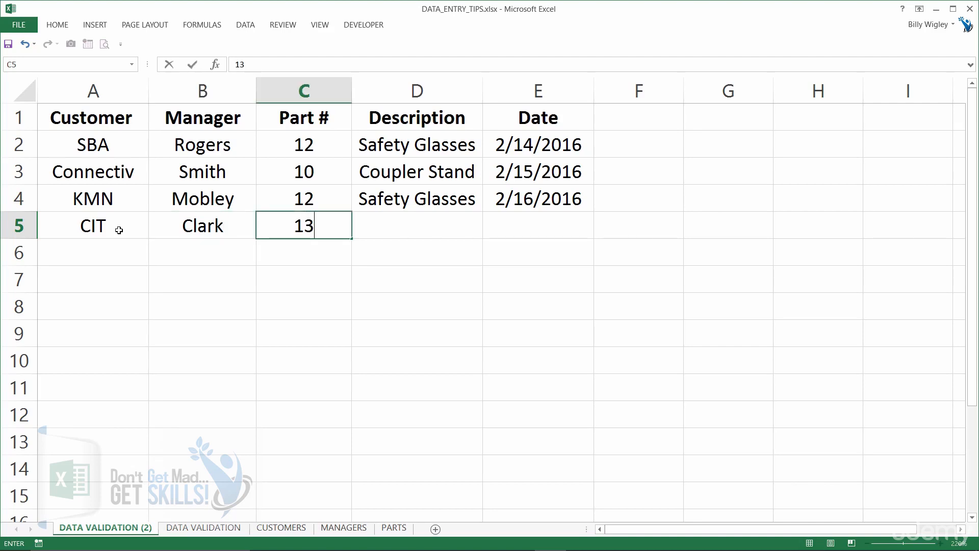
{"action": "key", "text": "Tab"}
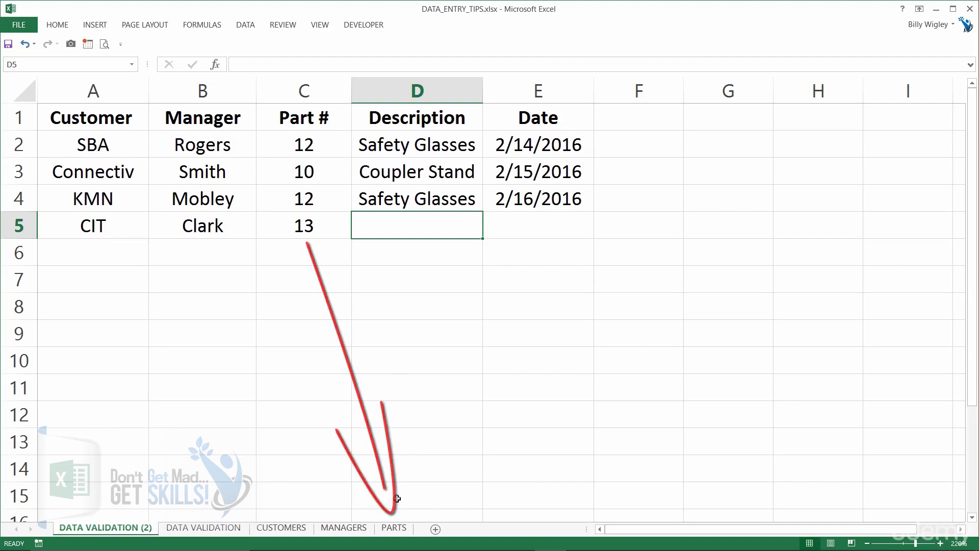
Check part 13's description on the PARTS sheet and enter Master Grips as the row 5 description
{"action": "left_click", "coordinate": [399, 529]}
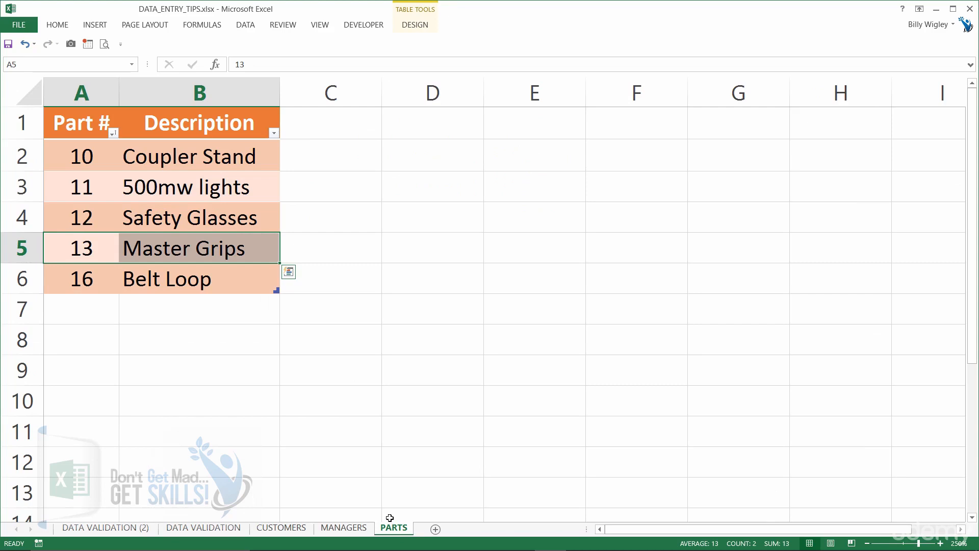
{"action": "left_click", "coordinate": [126, 528]}
{"action": "type", "text": "Master "}
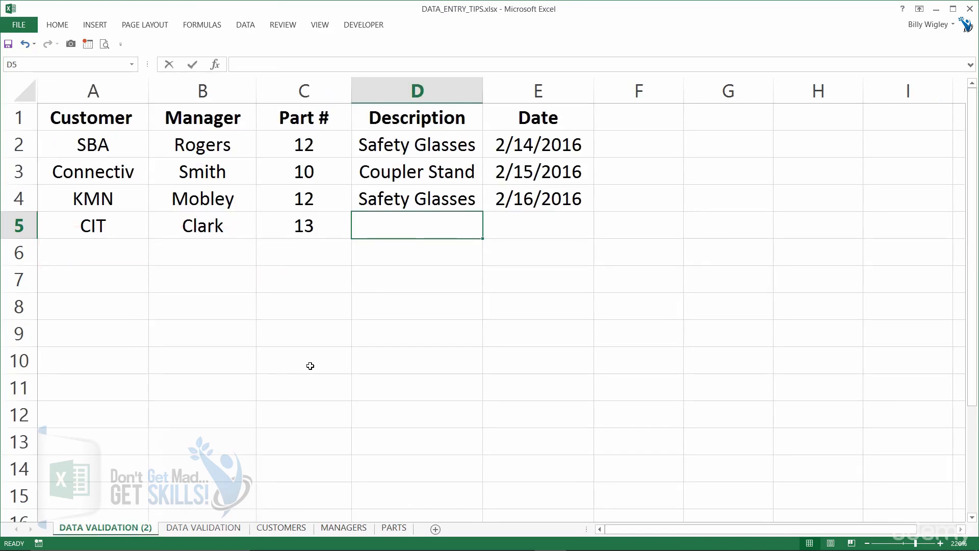
{"action": "type", "text": "Grips"}
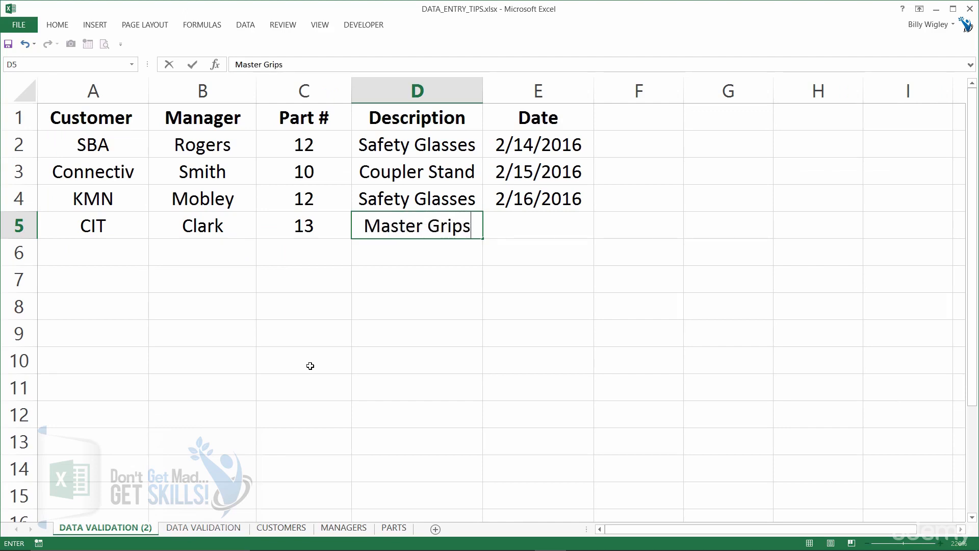
{"action": "key", "text": "Tab"}
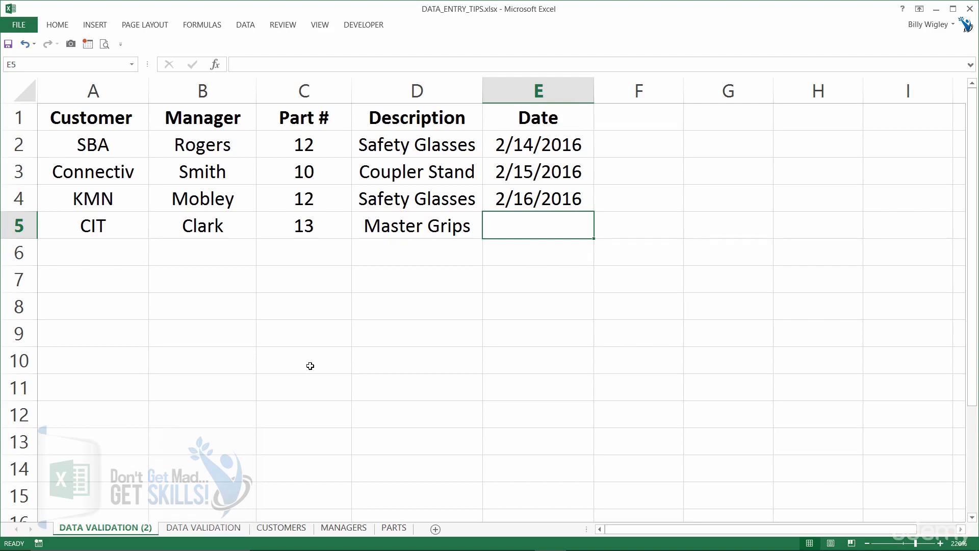
Enter 02/28/2016 as the date in row 5
{"action": "type", "text": "02"}
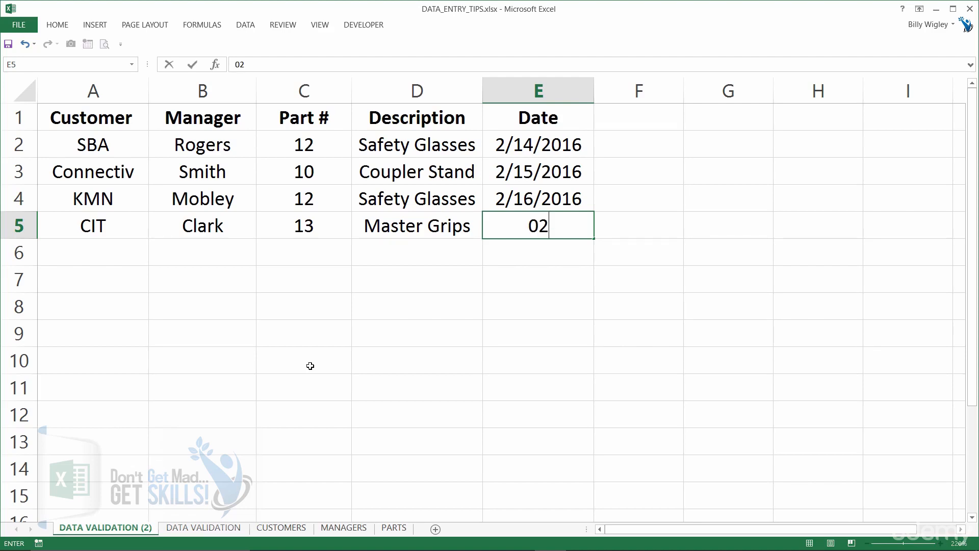
{"action": "type", "text": "/28/"}
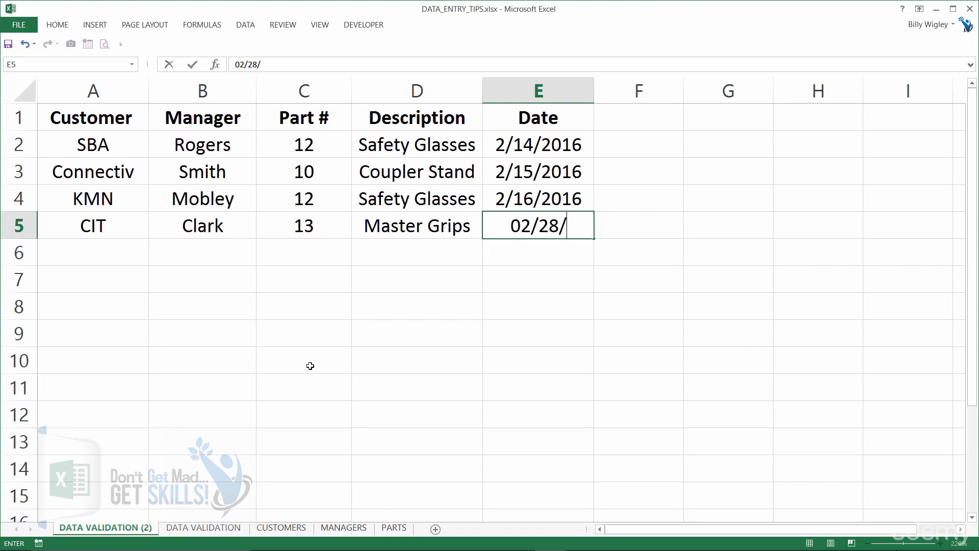
{"action": "type", "text": "2016"}
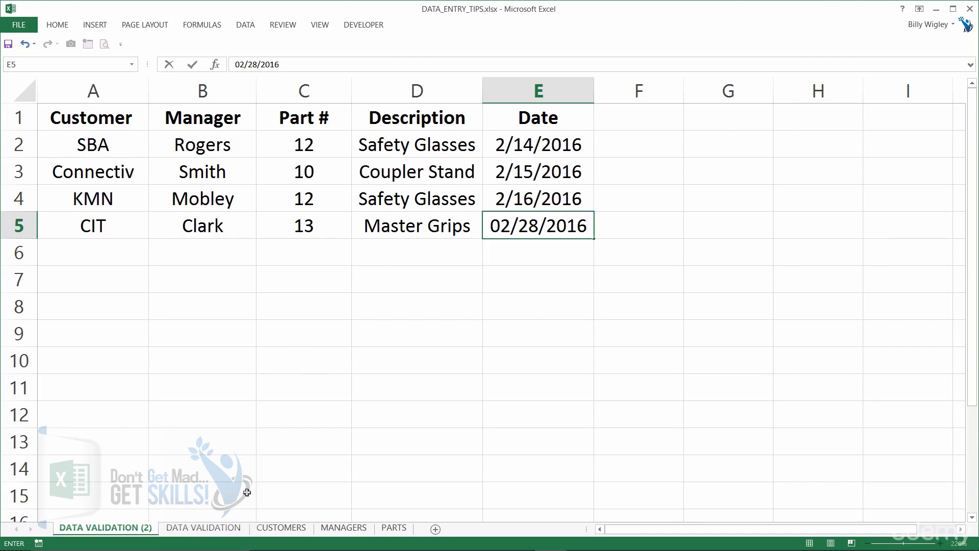
Switch to the DATA VALIDATION sheet and inspect the Description column's IFNA/VLOOKUP formula
{"action": "left_click", "coordinate": [203, 527]}
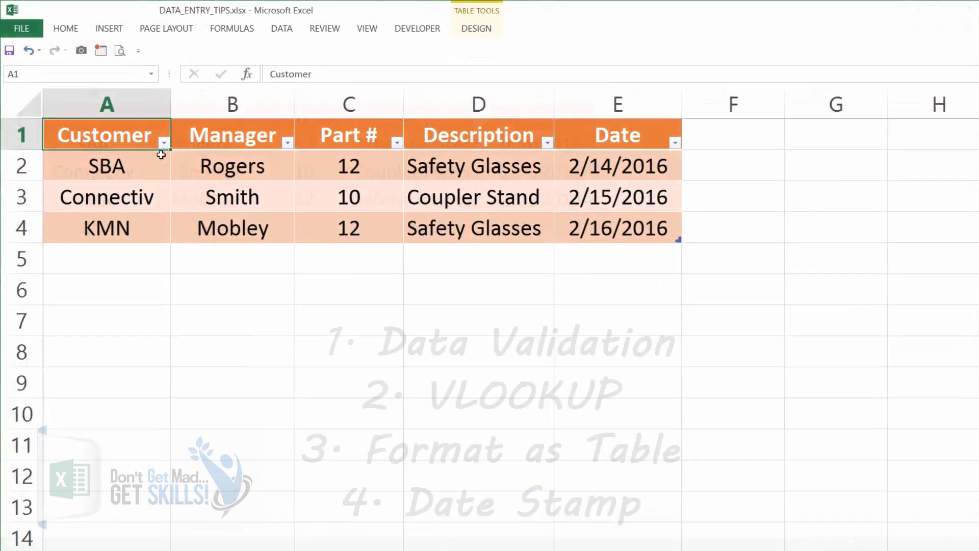
{"action": "left_click", "coordinate": [161, 158]}
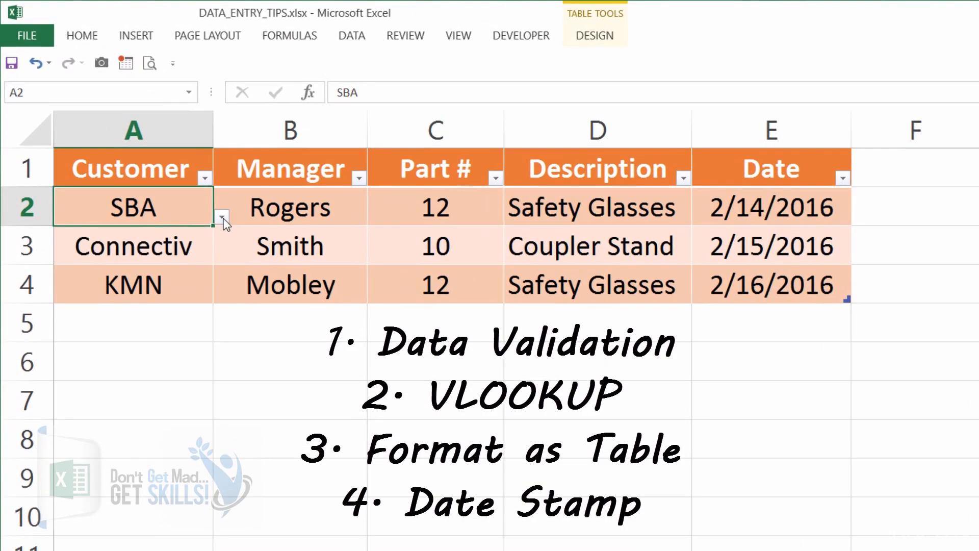
{"action": "left_click", "coordinate": [176, 176]}
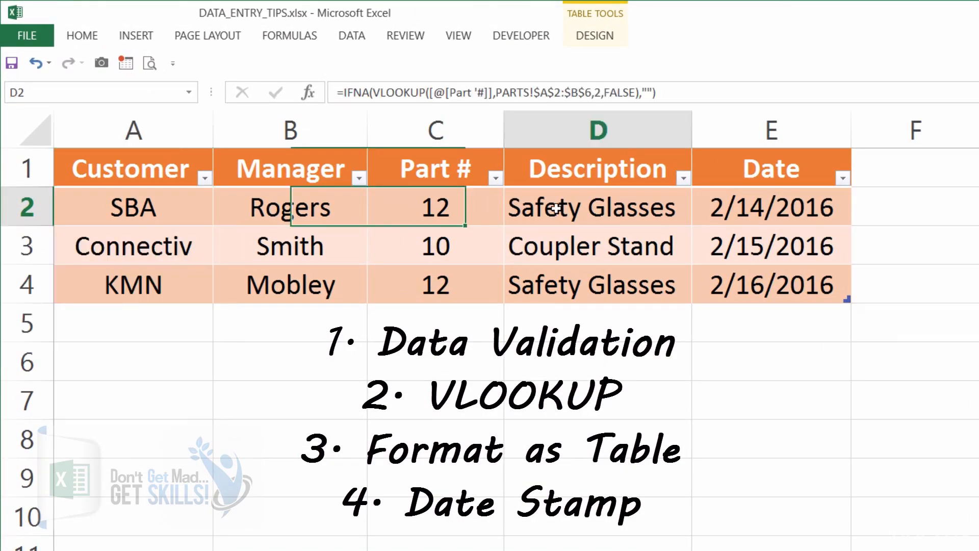
{"action": "double_click", "coordinate": [556, 208]}
{"action": "key", "text": "Escape"}
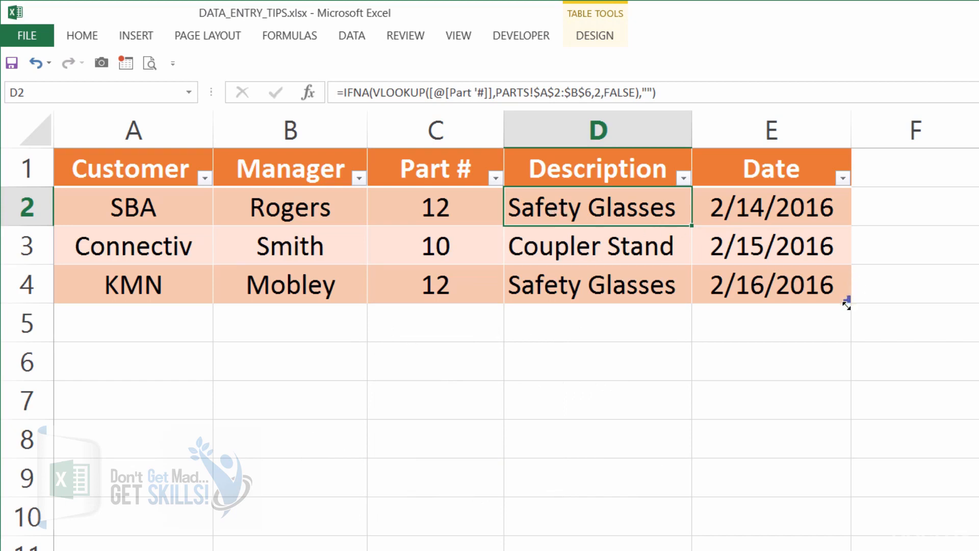
Extend the table to row 5 and pick CIT and the manager from the customer and manager dropdowns
{"action": "left_click_drag", "start_coordinate": [847, 299], "coordinate": [846, 342]}
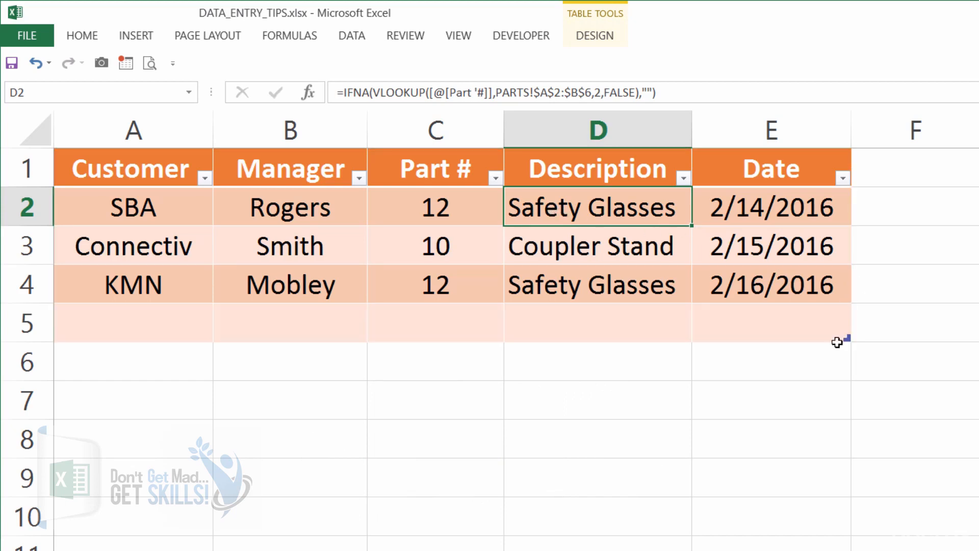
{"action": "left_click", "coordinate": [160, 329]}
{"action": "left_click", "coordinate": [222, 333]}
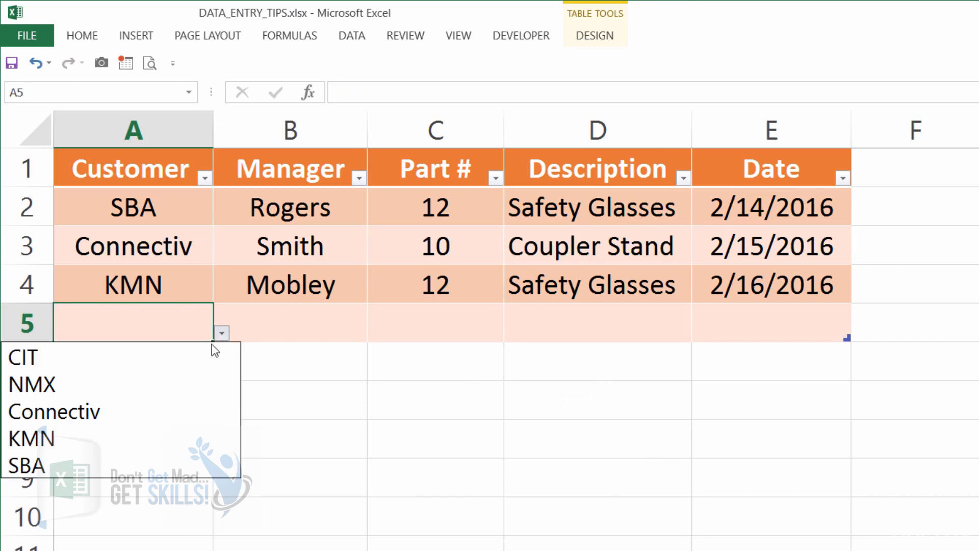
{"action": "left_click", "coordinate": [205, 354]}
{"action": "left_click", "coordinate": [284, 317]}
{"action": "left_click", "coordinate": [376, 333]}
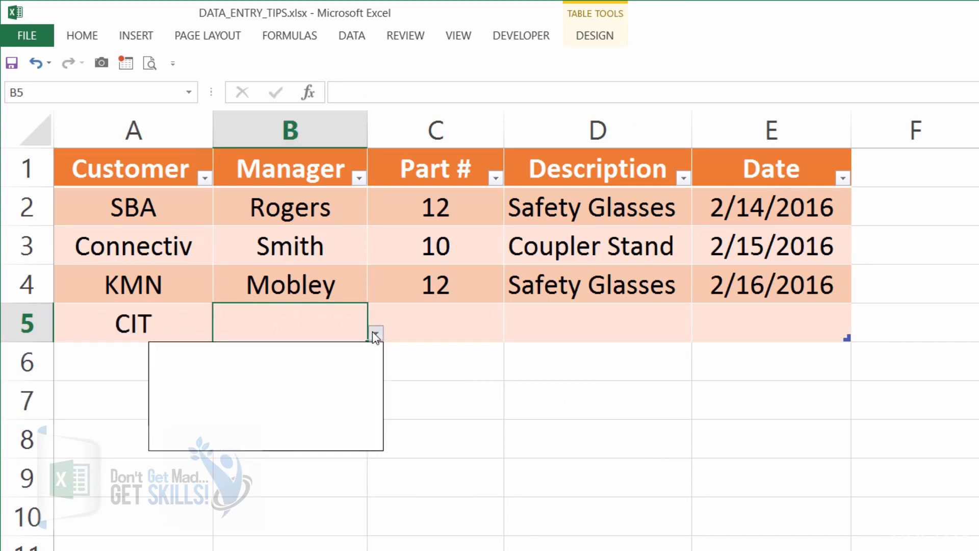
{"action": "left_click", "coordinate": [326, 411]}
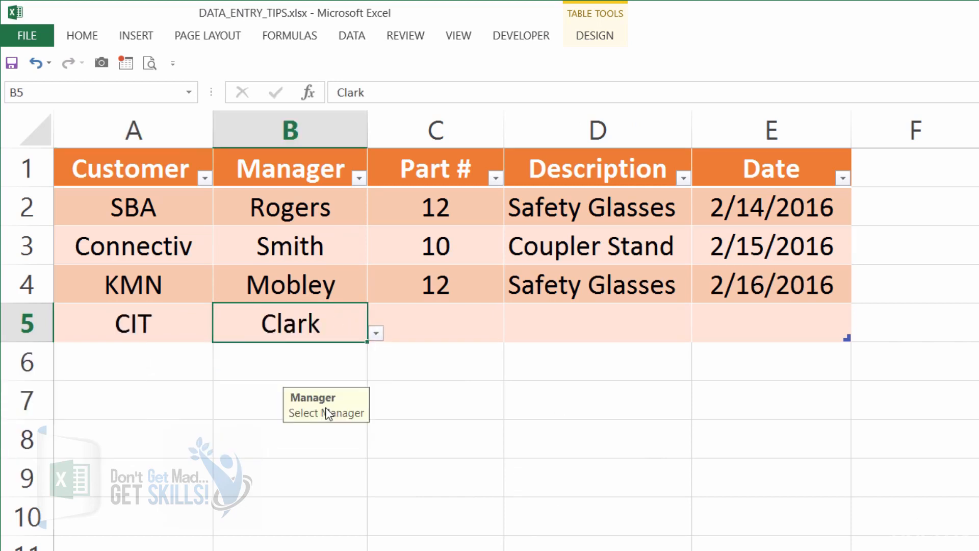
Enter part number 13, letting the description fill in, and stamp the current date in the Date cell
{"action": "left_click", "coordinate": [459, 325]}
{"action": "type", "text": "13"}
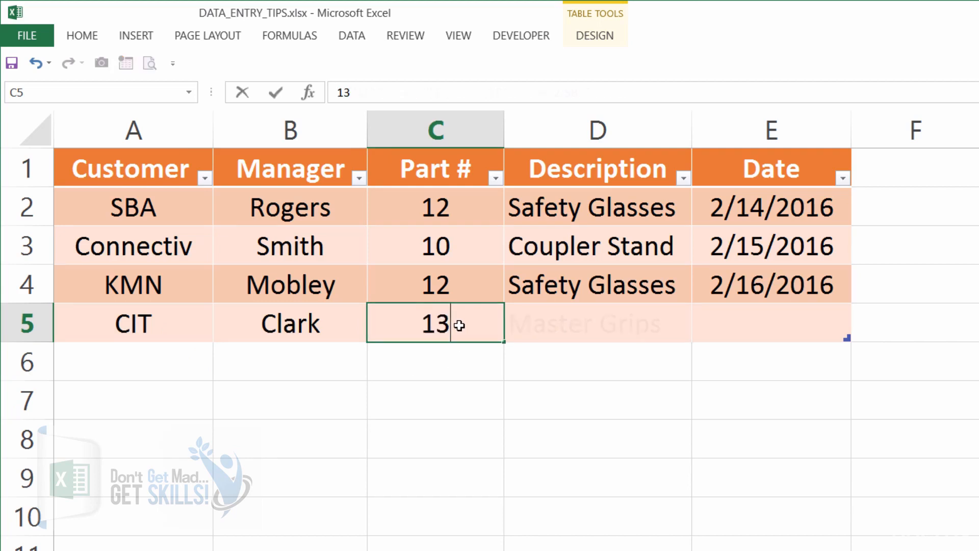
{"action": "key", "text": "Tab"}
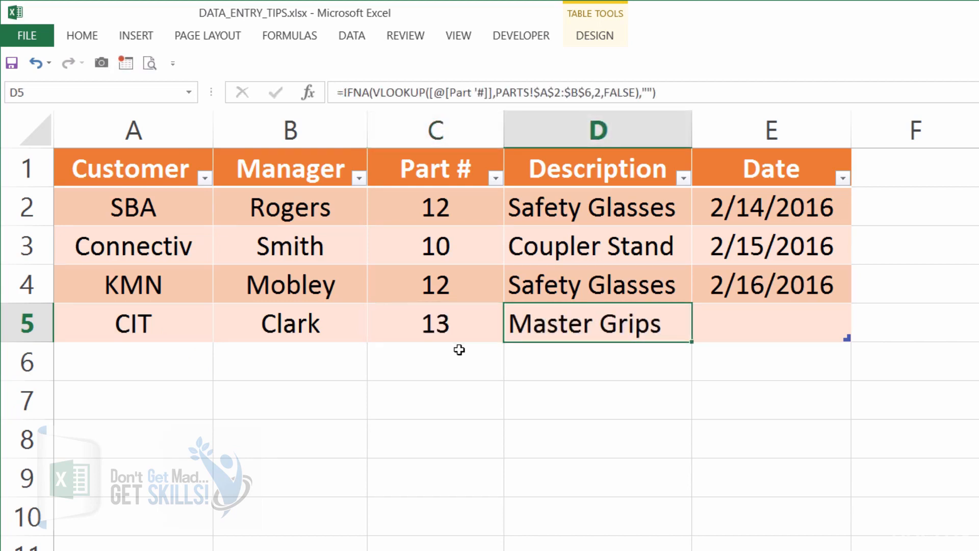
{"action": "key", "text": "Tab"}
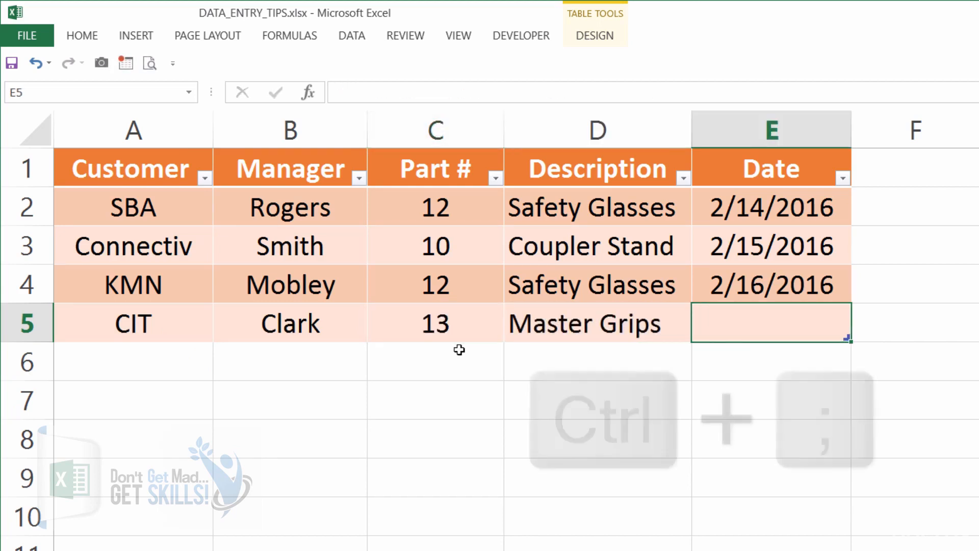
{"action": "key", "text": "ctrl+semicolon"}
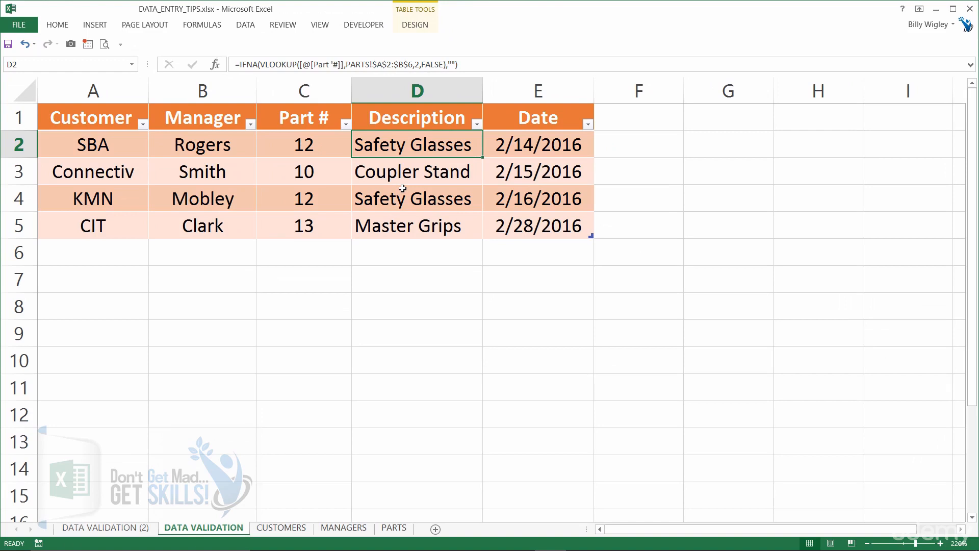
Open Data Validation for cell A2 on the DATA VALIDATION (2) sheet and set Allow to List
{"action": "key", "text": "ctrl+Home"}
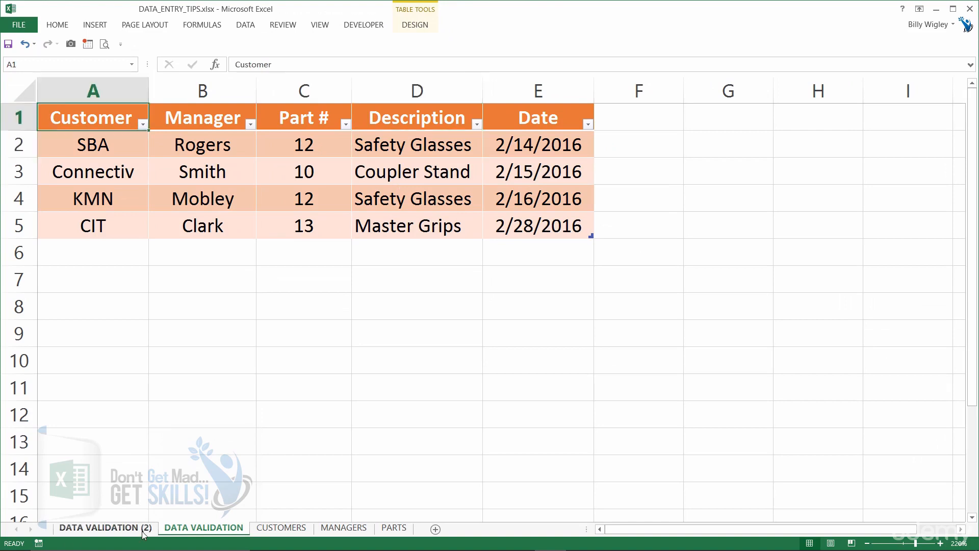
{"action": "left_click", "coordinate": [143, 532]}
{"action": "key", "text": "ctrl+Home"}
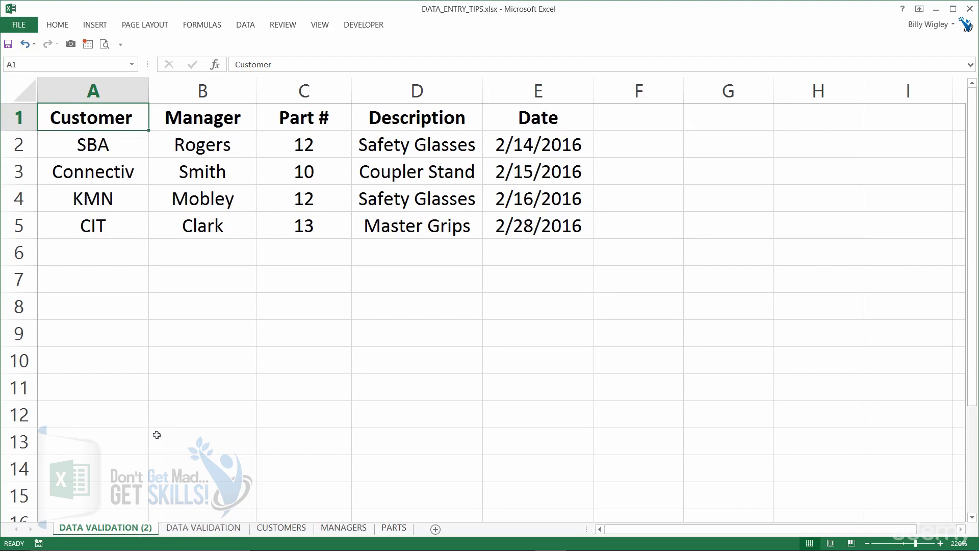
{"action": "left_click", "coordinate": [124, 146]}
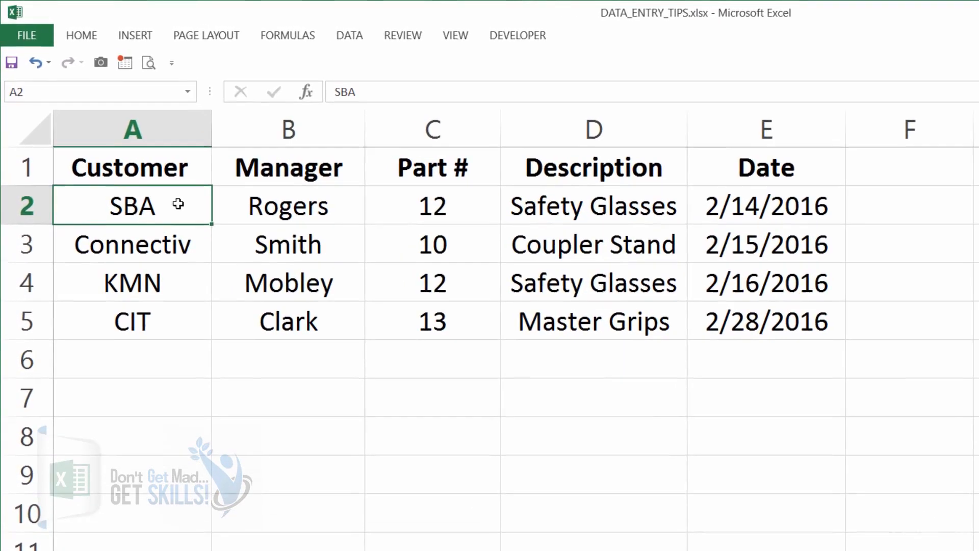
{"action": "left_click", "coordinate": [356, 37]}
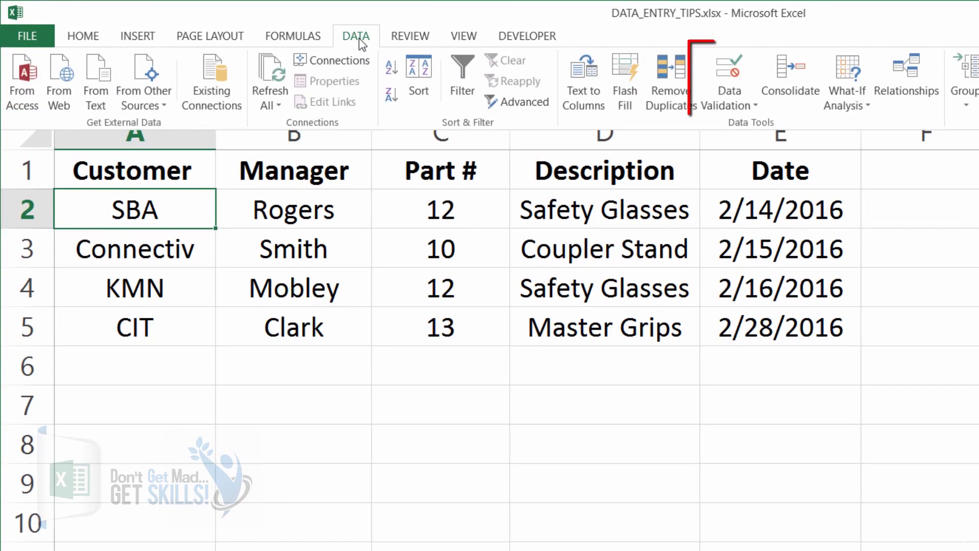
{"action": "left_click", "coordinate": [735, 78]}
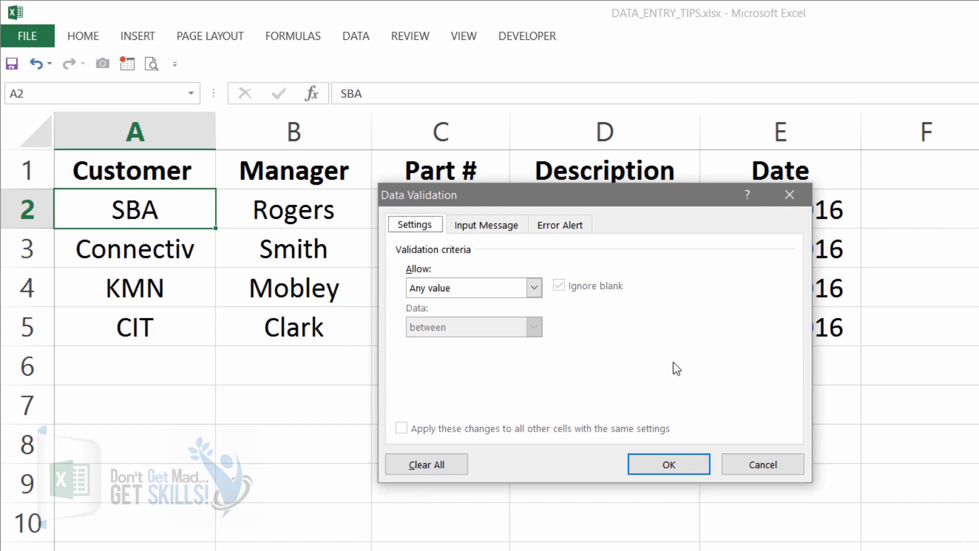
{"action": "left_click", "coordinate": [533, 289]}
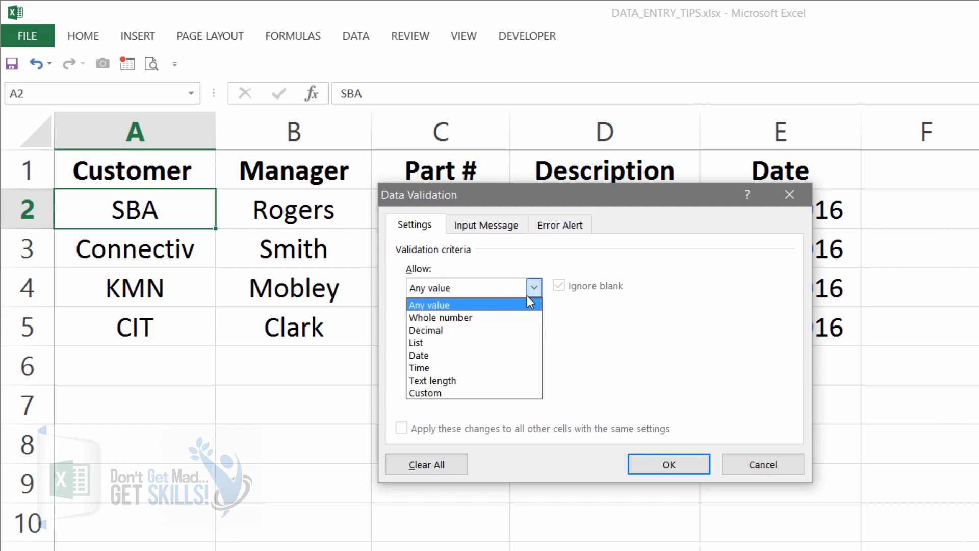
{"action": "left_click", "coordinate": [467, 342]}
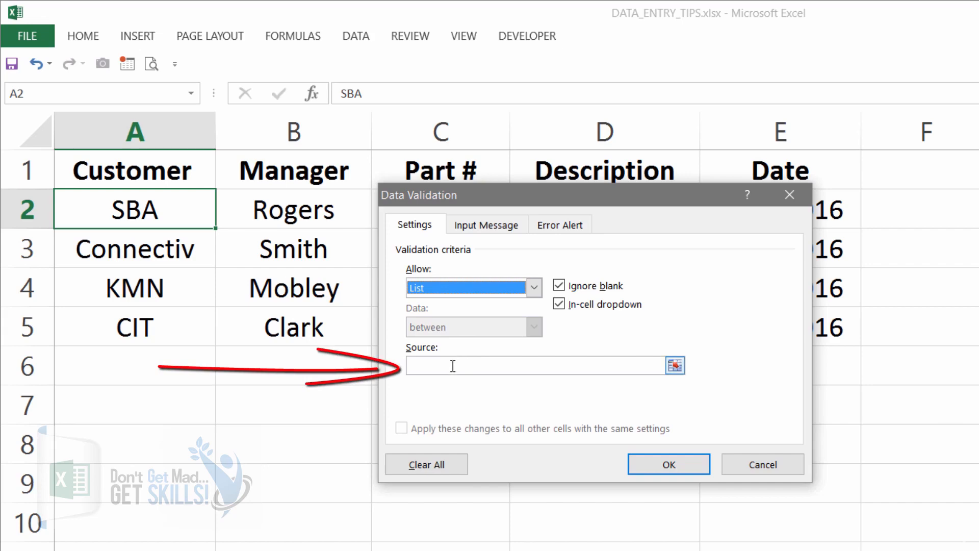
Set cell A2's list source to the customer names CUSTOMERS!$A$2:$A$6 and confirm the validation
{"action": "left_click", "coordinate": [453, 366]}
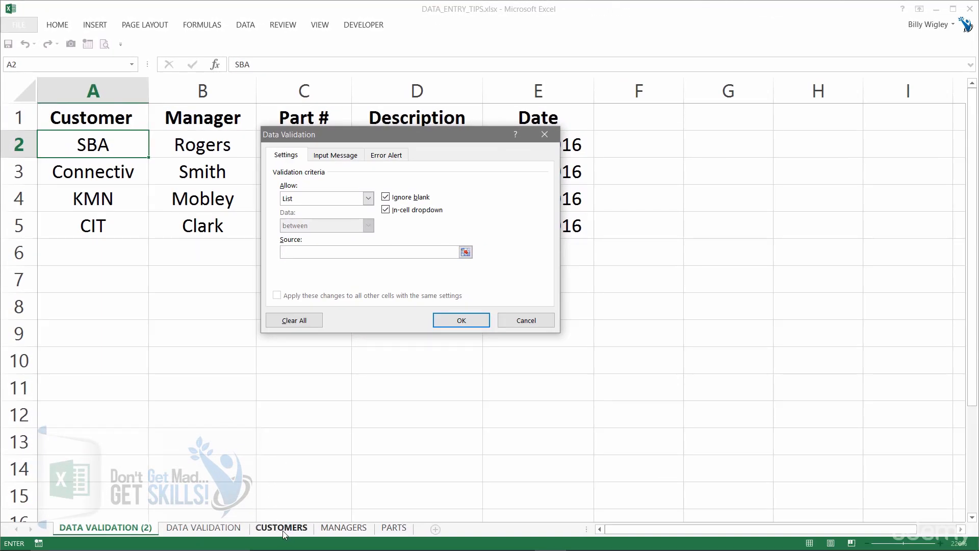
{"action": "left_click", "coordinate": [281, 527]}
{"action": "left_click", "coordinate": [91, 155]}
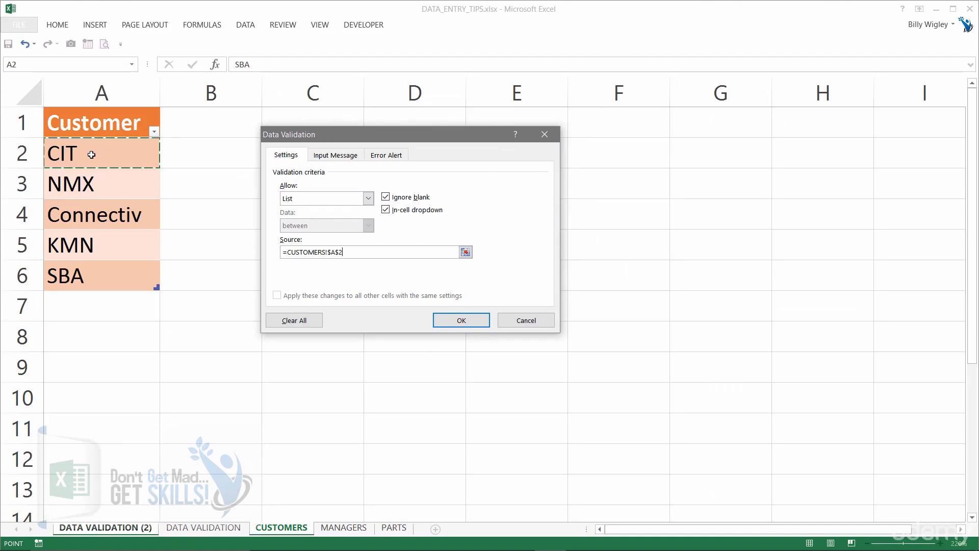
{"action": "left_click_drag", "start_coordinate": [91, 154], "coordinate": [162, 290]}
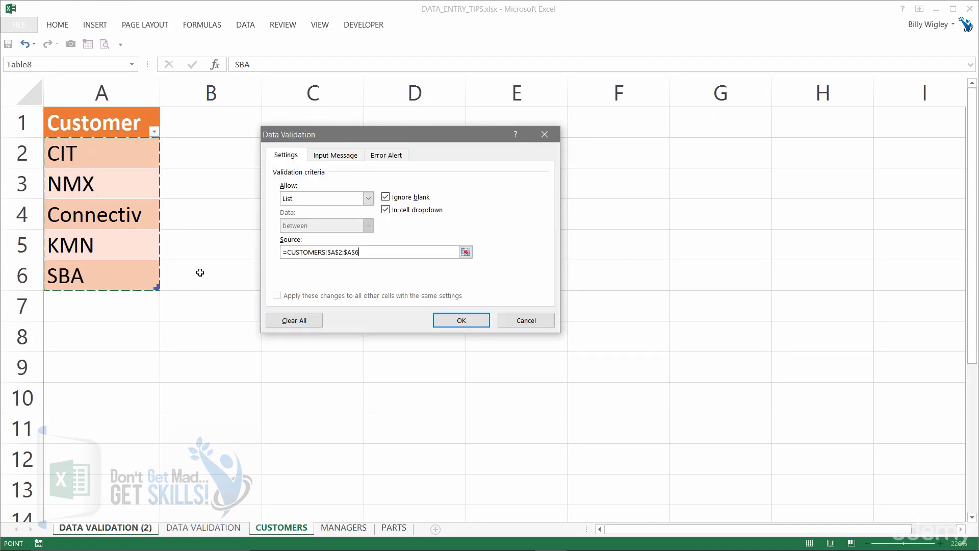
{"action": "left_click", "coordinate": [464, 321]}
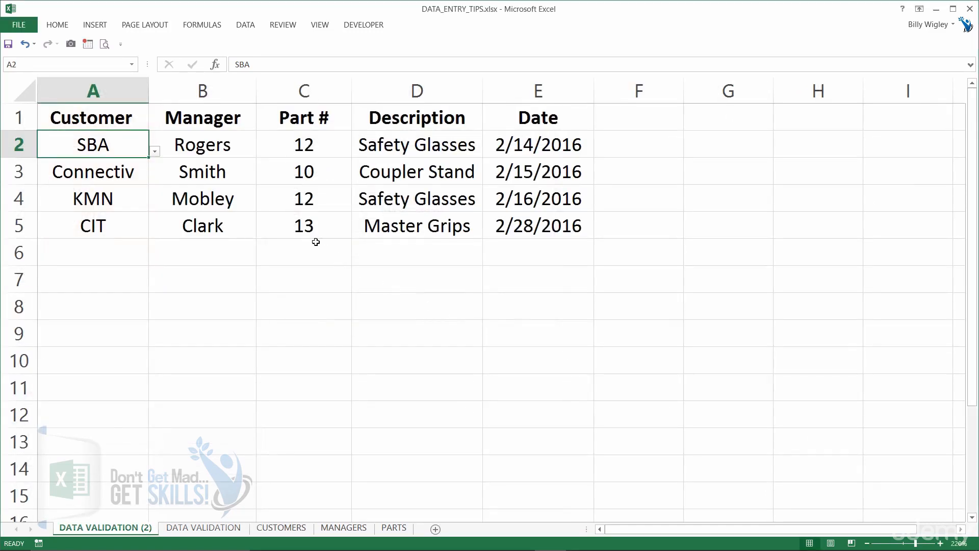
Add list validation to Manager cell B2 with source MANAGERS!$A$2:$A$5
{"action": "left_click", "coordinate": [210, 146]}
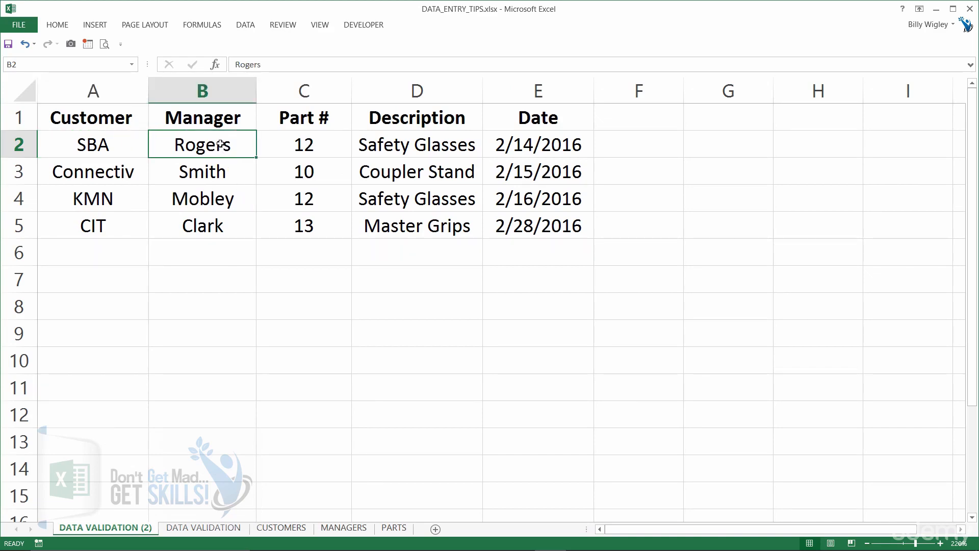
{"action": "left_click", "coordinate": [245, 24]}
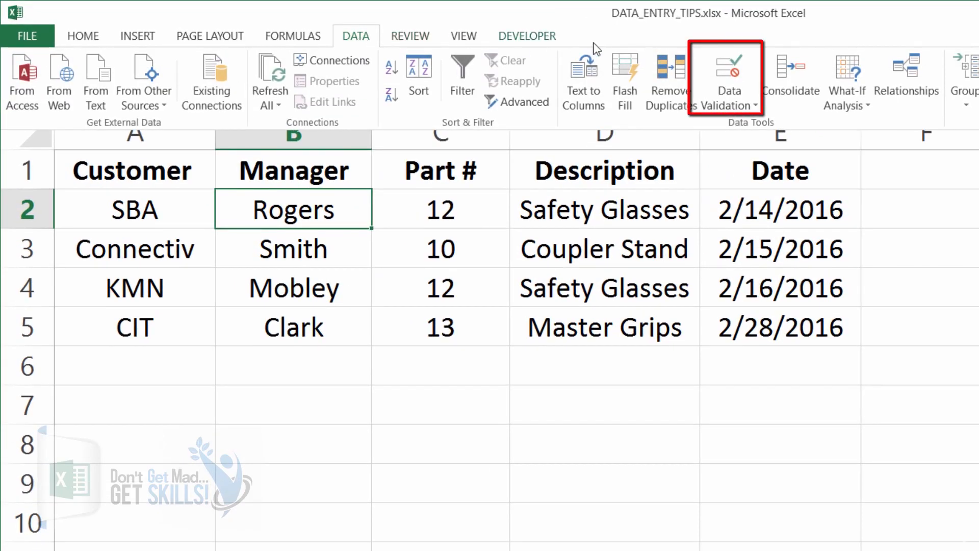
{"action": "left_click", "coordinate": [734, 70]}
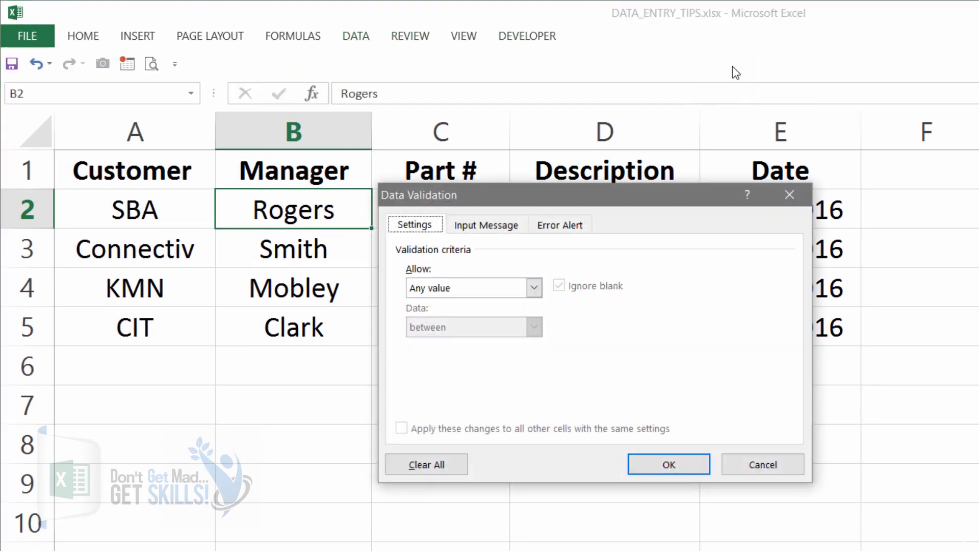
{"action": "left_click", "coordinate": [534, 289]}
{"action": "left_click", "coordinate": [444, 341]}
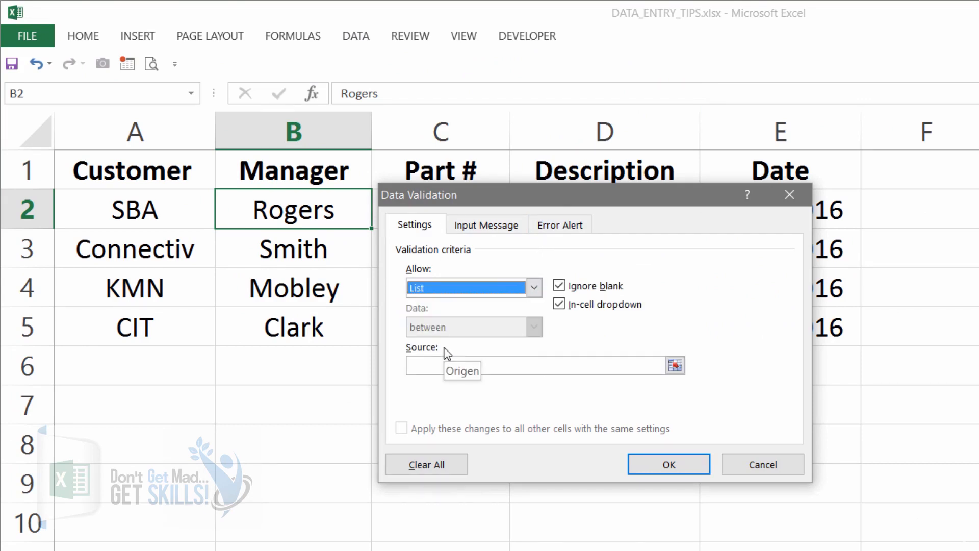
{"action": "left_click", "coordinate": [427, 365]}
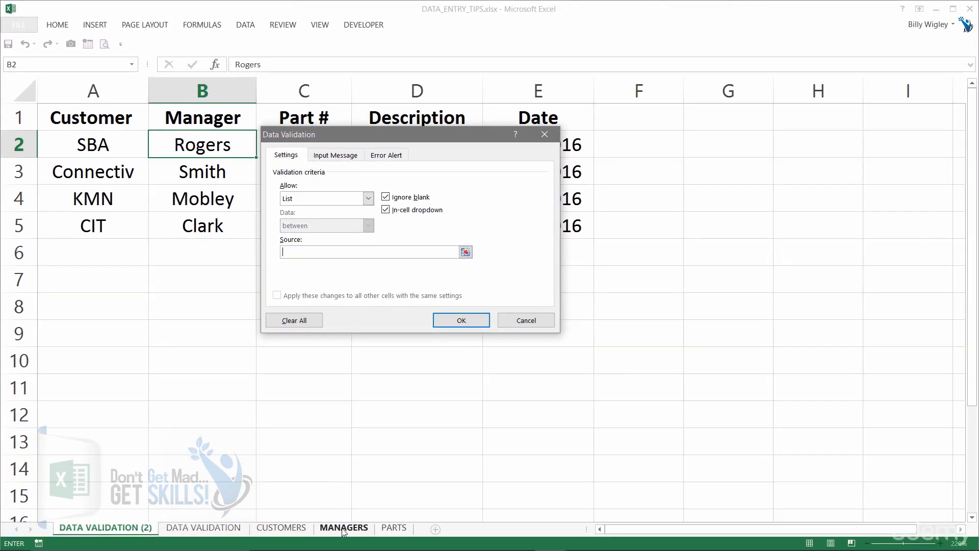
{"action": "left_click", "coordinate": [343, 527]}
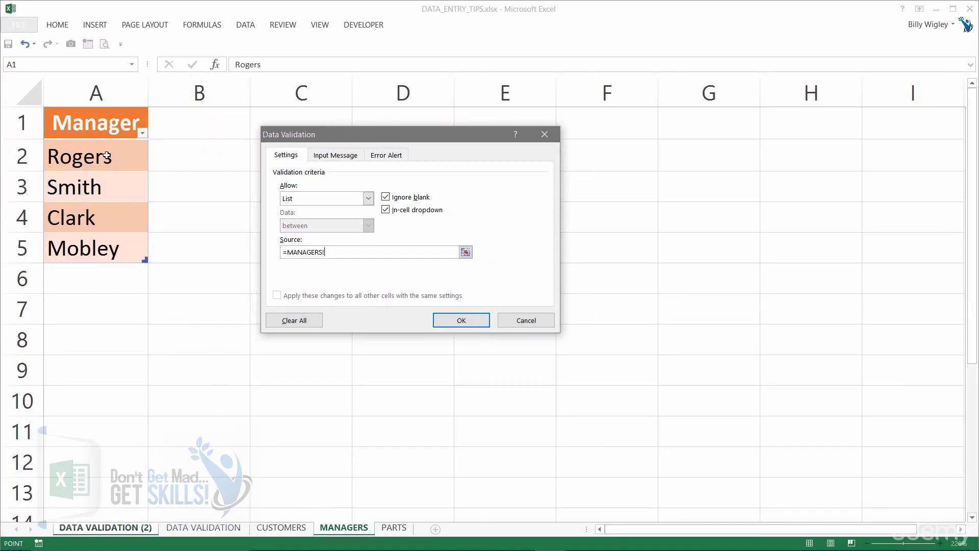
{"action": "left_click_drag", "start_coordinate": [107, 156], "coordinate": [92, 246]}
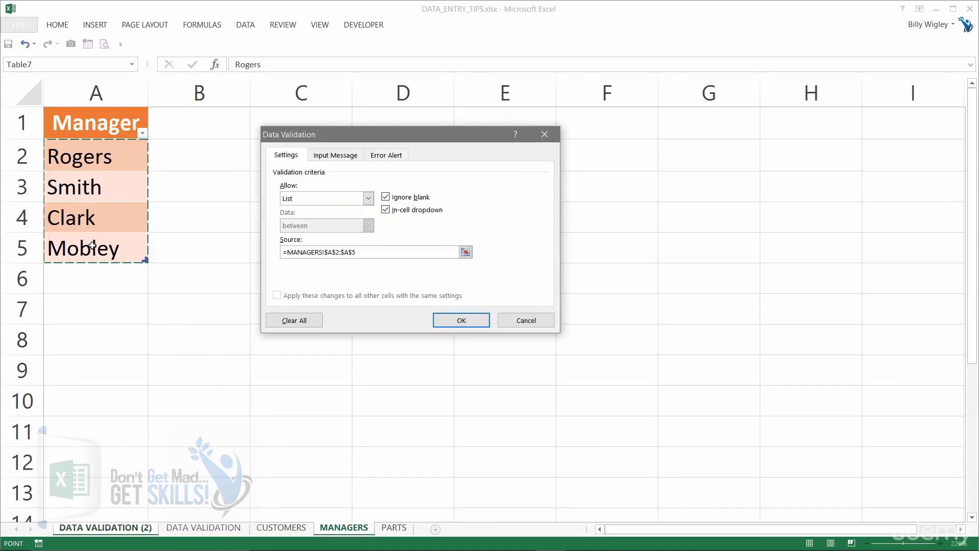
{"action": "left_click", "coordinate": [457, 319]}
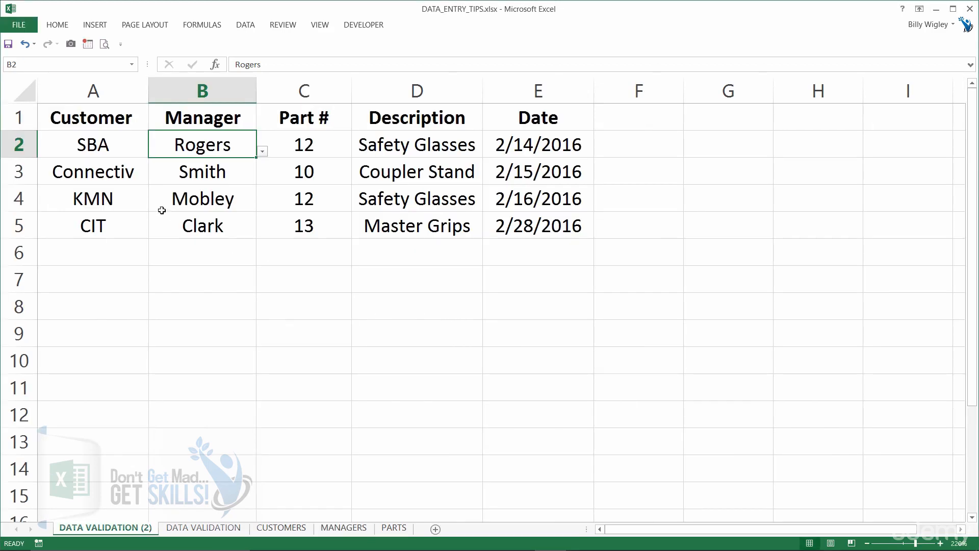
Check which Customer cells in rows 2 to 5 offer a dropdown
{"action": "left_click", "coordinate": [109, 151]}
{"action": "left_click", "coordinate": [154, 151]}
{"action": "left_click", "coordinate": [156, 153]}
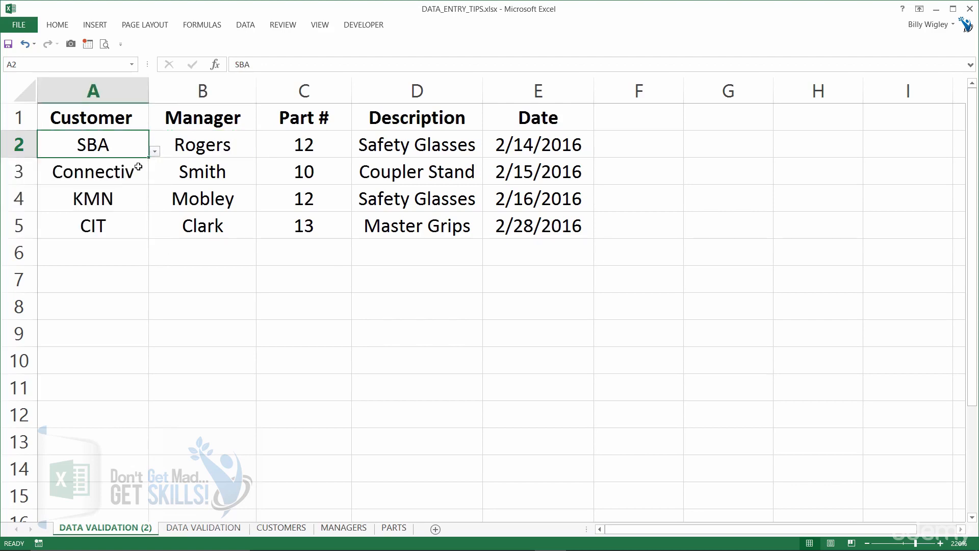
{"action": "left_click", "coordinate": [115, 173]}
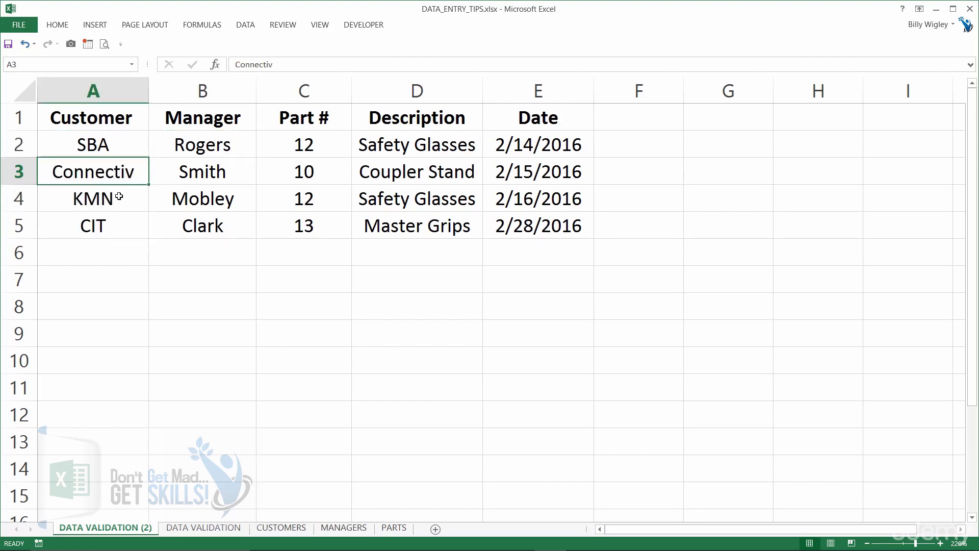
{"action": "left_click", "coordinate": [118, 197]}
{"action": "left_click", "coordinate": [118, 228]}
{"action": "left_click", "coordinate": [120, 139]}
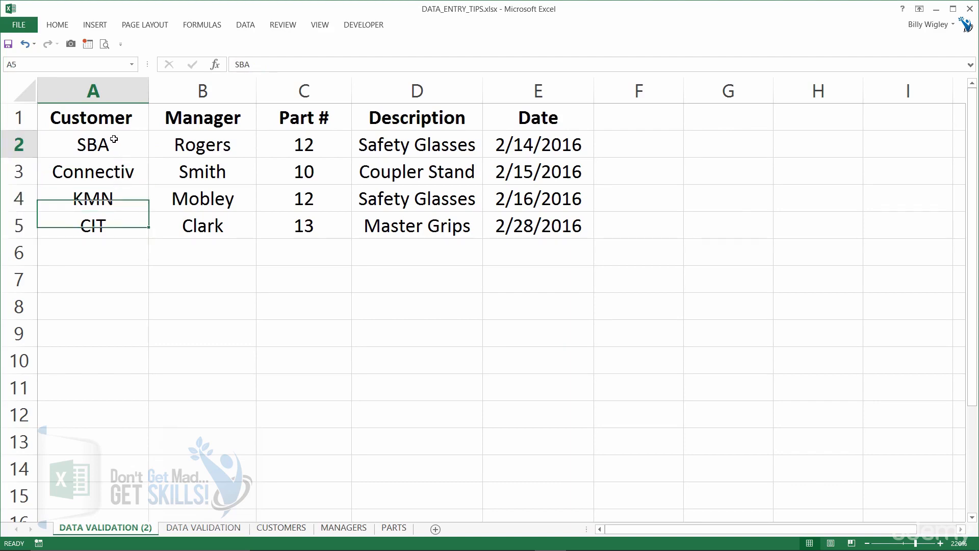
Extend the customer list validation to A2:A5 and verify each Customer cell has a dropdown
{"action": "left_click_drag", "start_coordinate": [122, 153], "coordinate": [108, 214]}
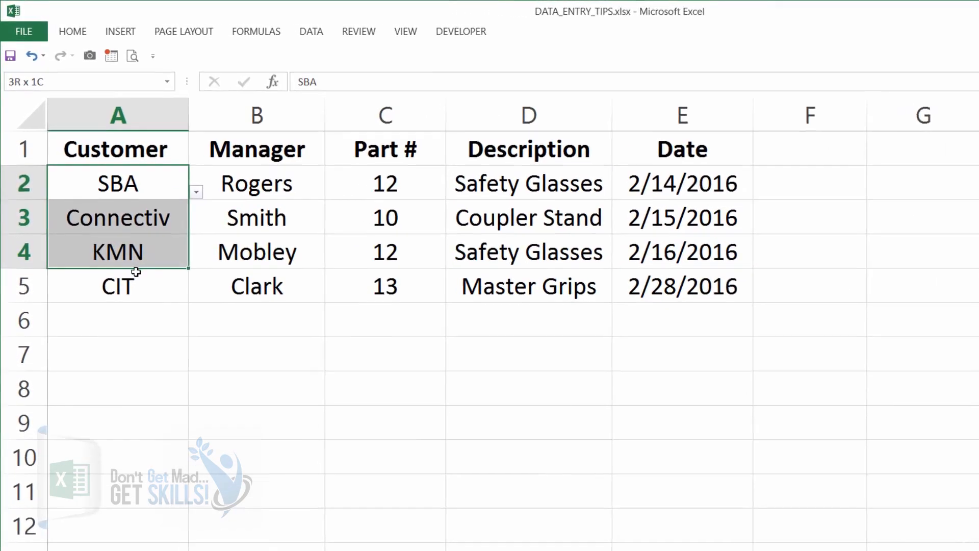
{"action": "left_click_drag", "start_coordinate": [136, 272], "coordinate": [130, 282]}
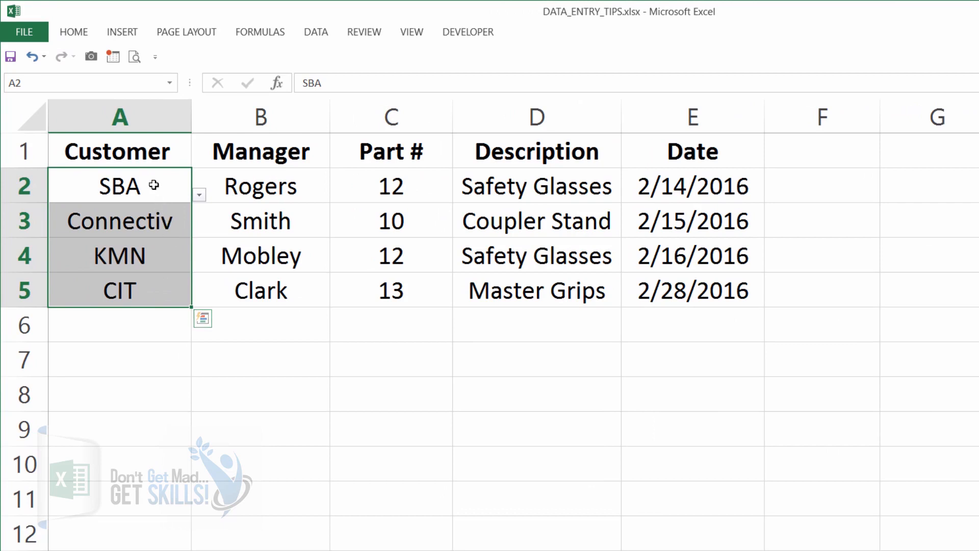
{"action": "left_click_drag", "start_coordinate": [149, 181], "coordinate": [132, 285]}
{"action": "left_click", "coordinate": [309, 37]}
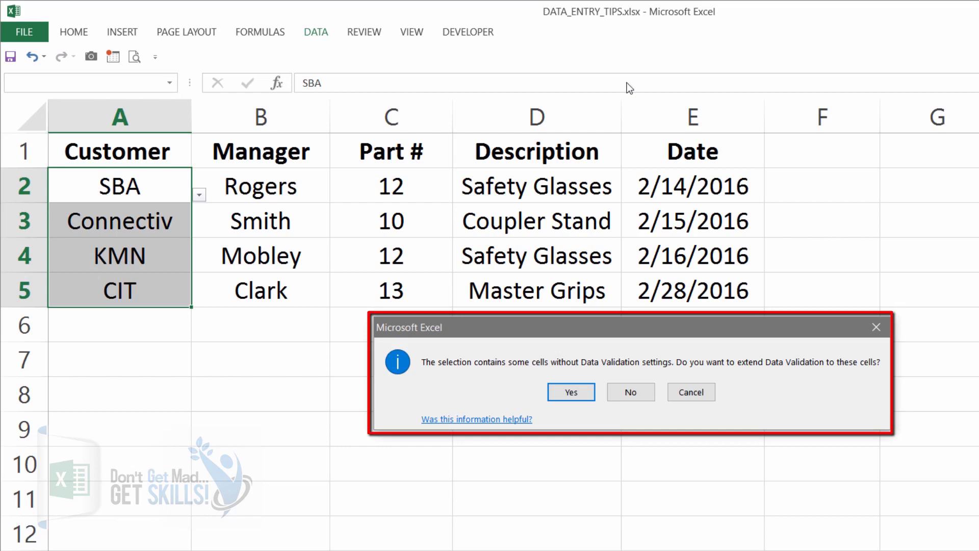
{"action": "left_click", "coordinate": [572, 394]}
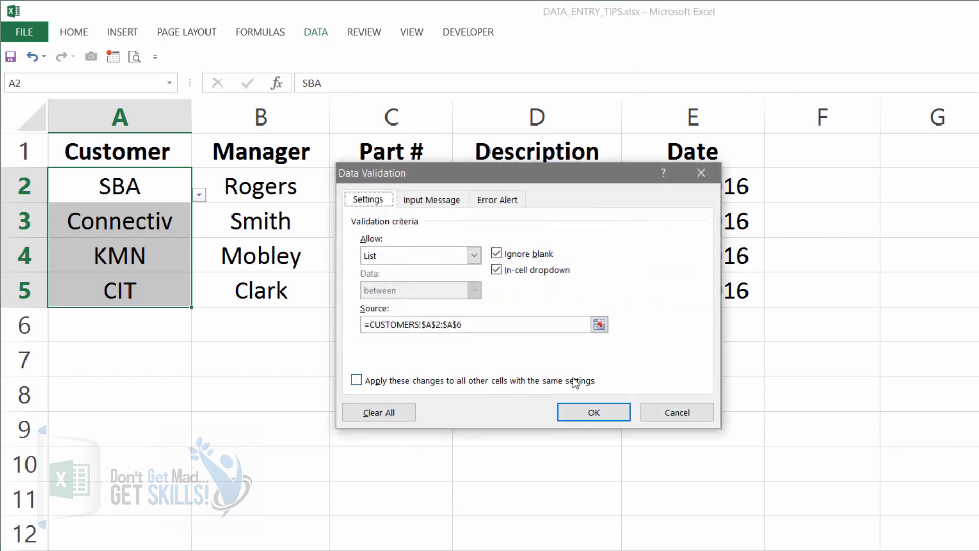
{"action": "left_click", "coordinate": [582, 415]}
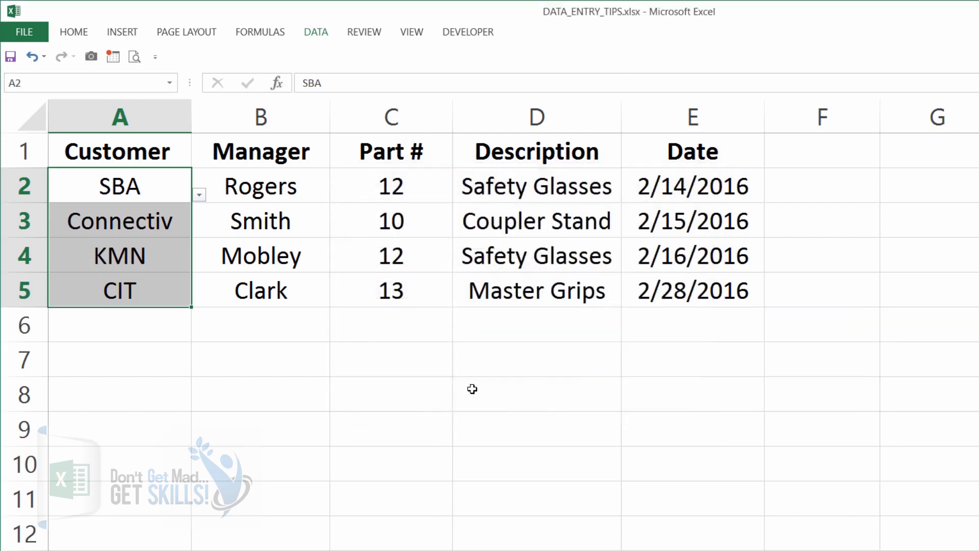
{"action": "left_click", "coordinate": [151, 229]}
{"action": "left_click", "coordinate": [200, 230]}
{"action": "left_click", "coordinate": [172, 224]}
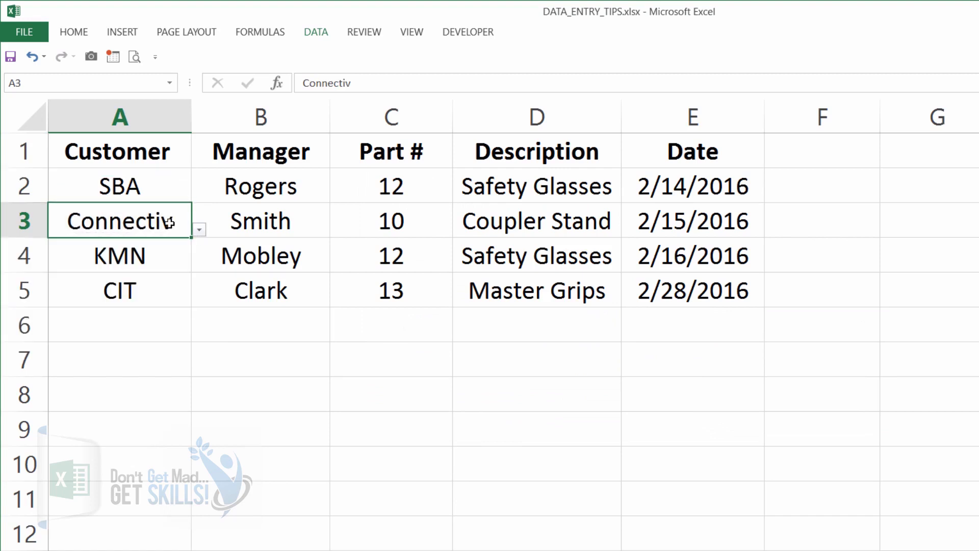
{"action": "left_click", "coordinate": [171, 259]}
{"action": "left_click", "coordinate": [159, 286]}
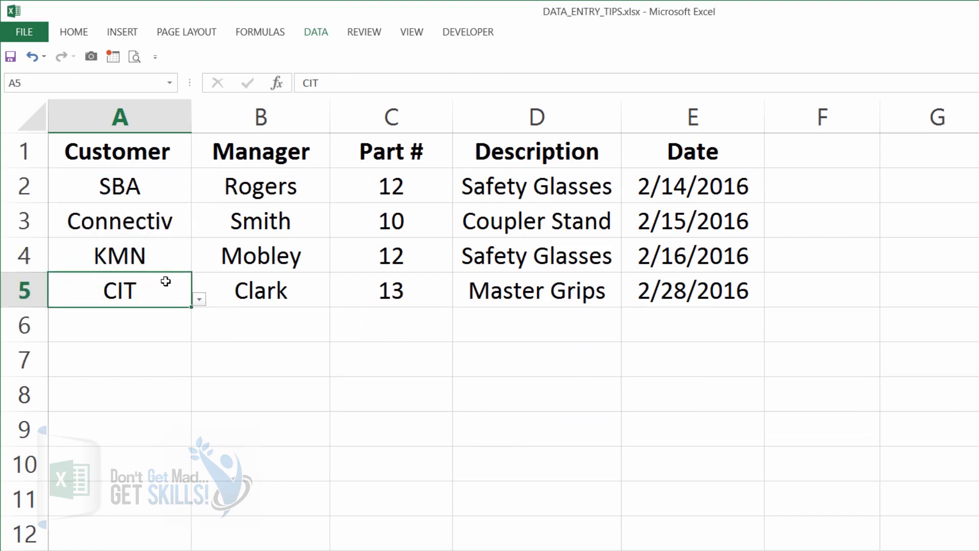
Extend the manager list validation to B2:B5 and verify each Manager cell has a dropdown
{"action": "left_click", "coordinate": [271, 192]}
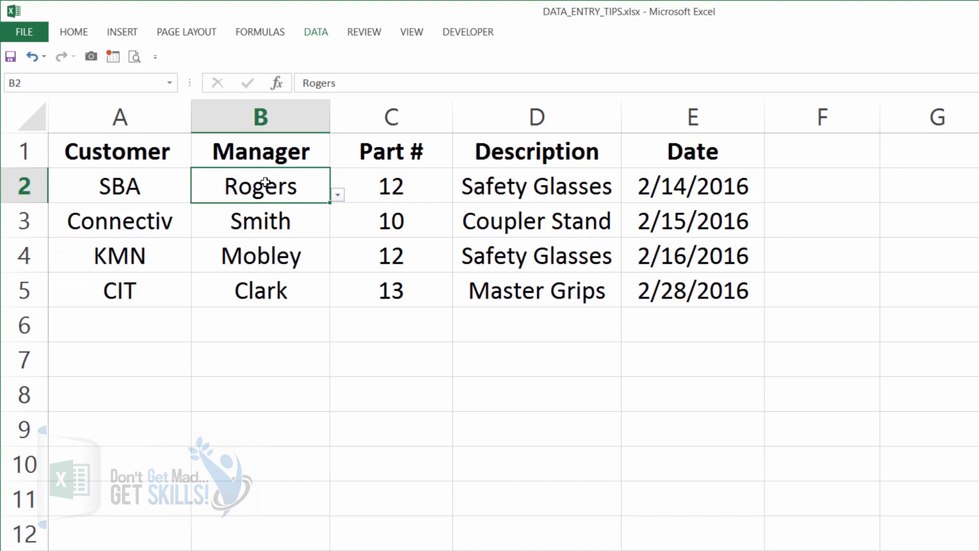
{"action": "left_click_drag", "start_coordinate": [265, 182], "coordinate": [255, 299]}
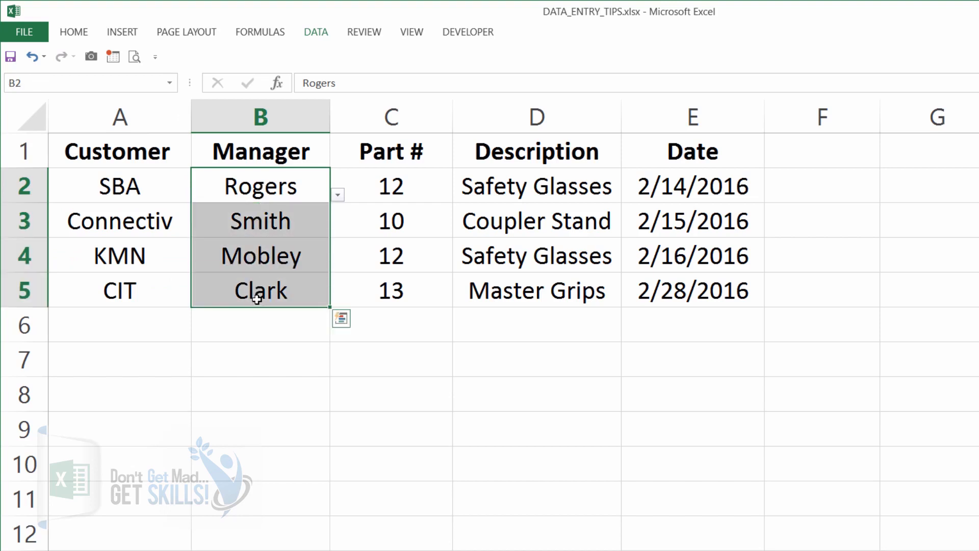
{"action": "left_click", "coordinate": [316, 32]}
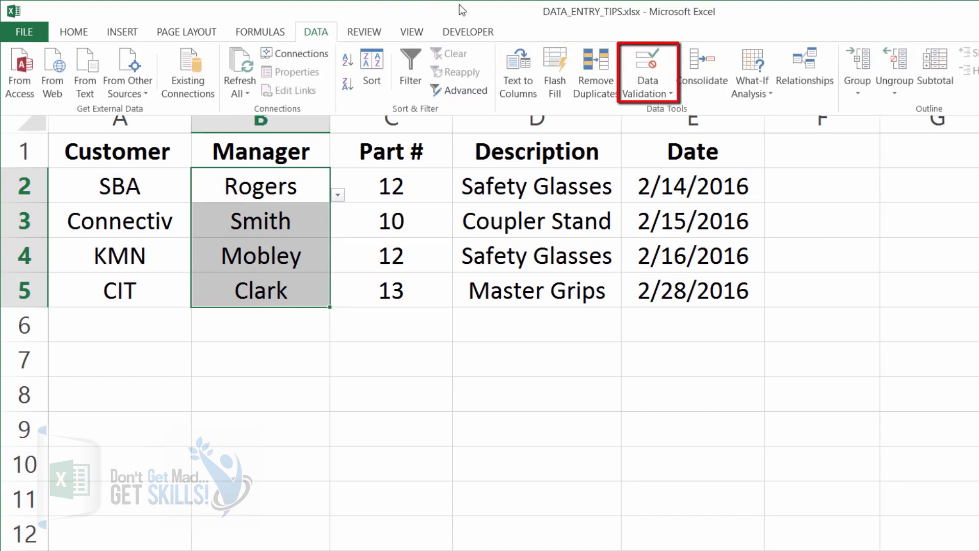
{"action": "left_click", "coordinate": [635, 50]}
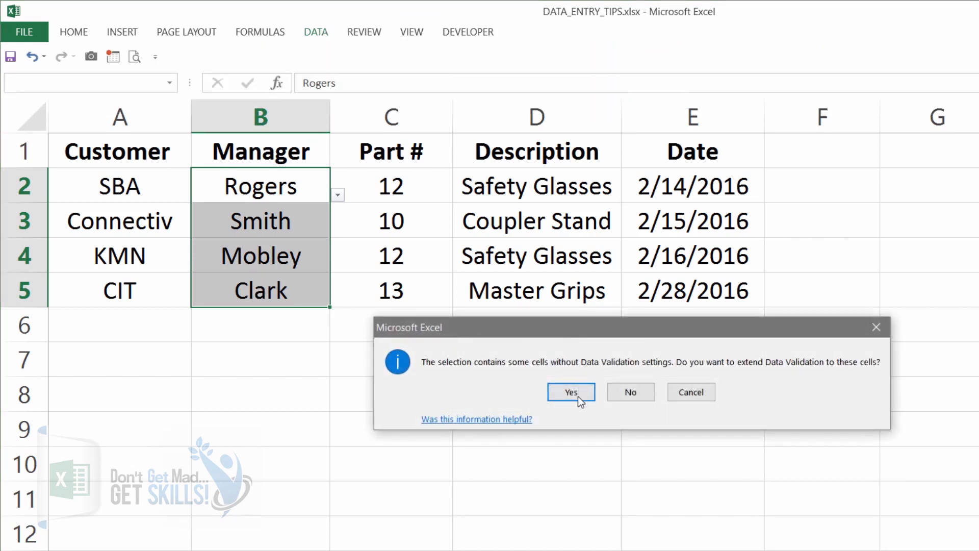
{"action": "left_click", "coordinate": [574, 393]}
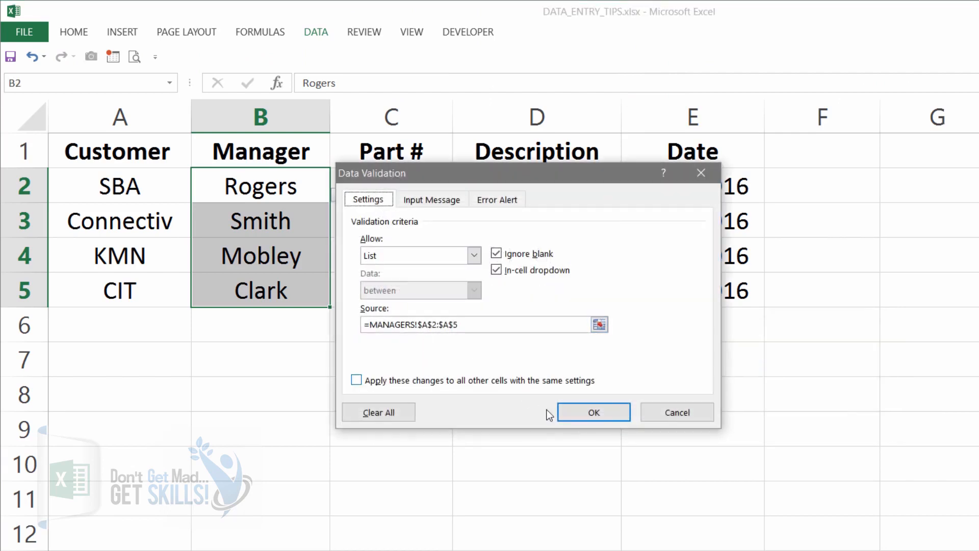
{"action": "left_click", "coordinate": [592, 413]}
{"action": "left_click", "coordinate": [296, 223]}
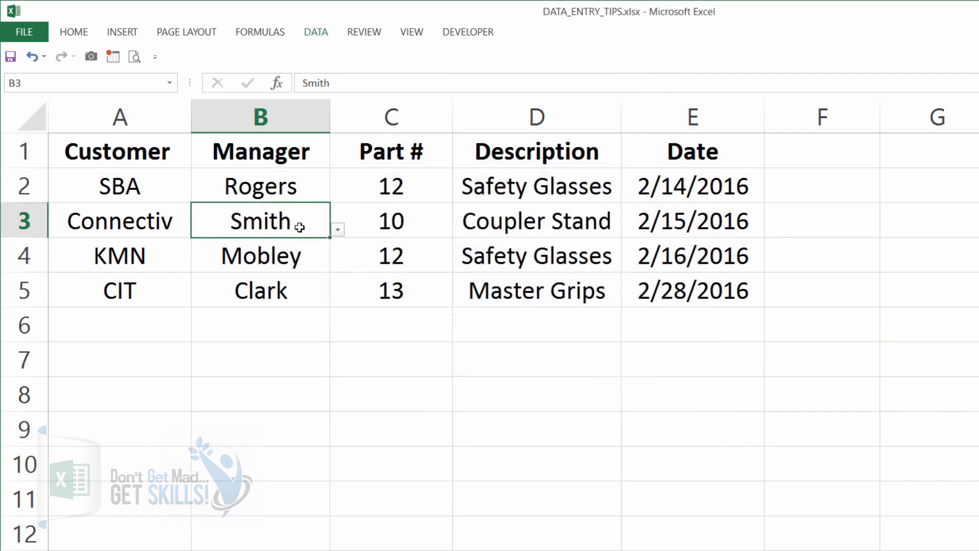
{"action": "left_click", "coordinate": [310, 250]}
{"action": "left_click", "coordinate": [305, 284]}
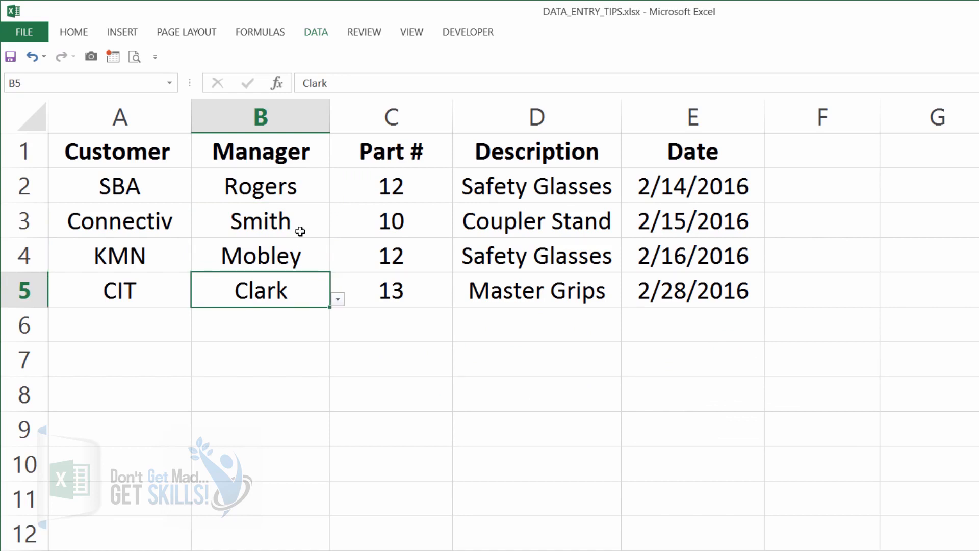
{"action": "left_click", "coordinate": [292, 178]}
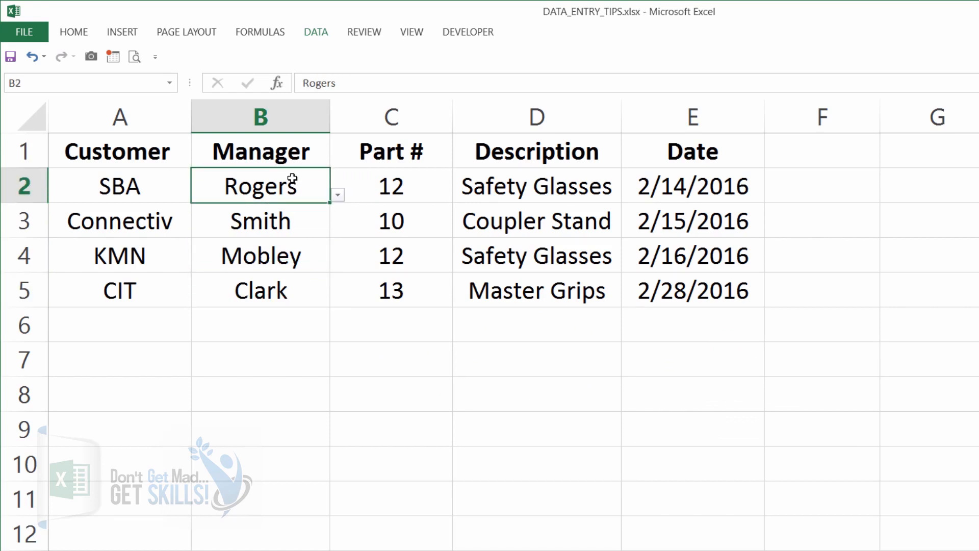
Enter =VLOOKUP(C2,Table6[#All],2,FALSE) in Description cell D2, using the parts table on the PARTS sheet as lookup range
{"action": "left_click", "coordinate": [530, 186]}
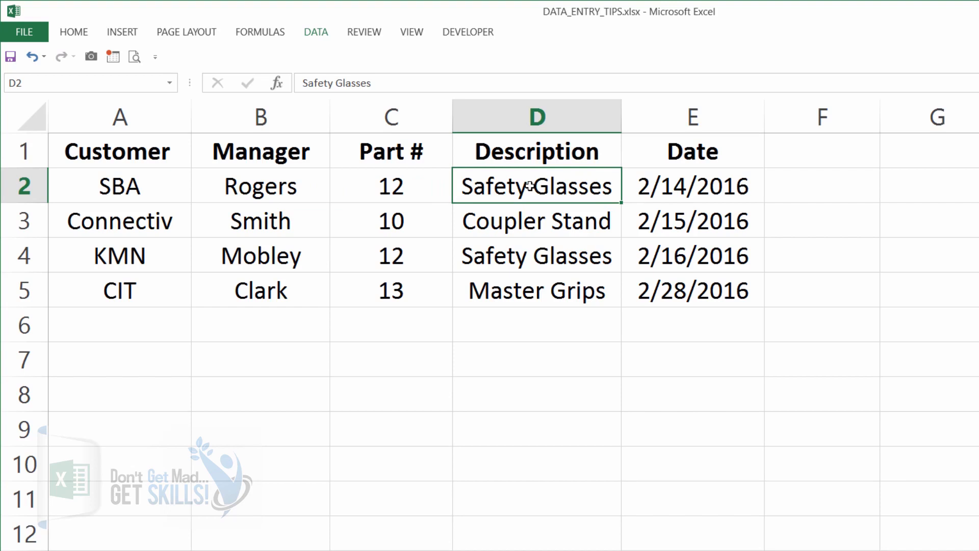
{"action": "type", "text": "=vl"}
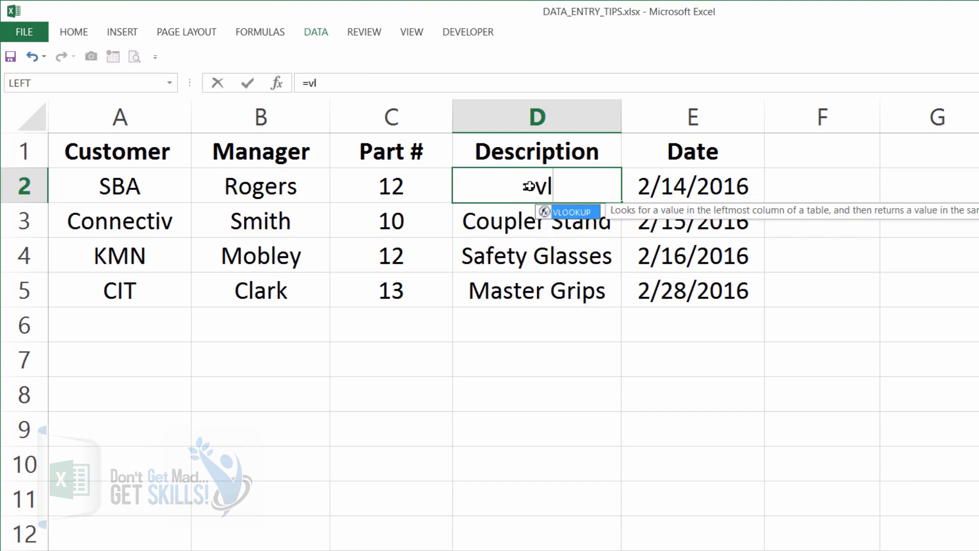
{"action": "double_click", "coordinate": [580, 216]}
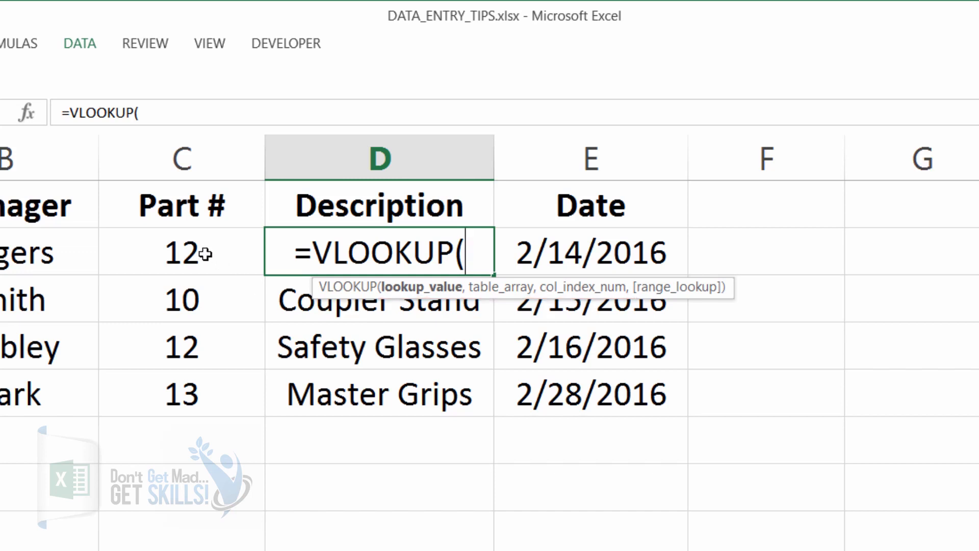
{"action": "left_click", "coordinate": [188, 250]}
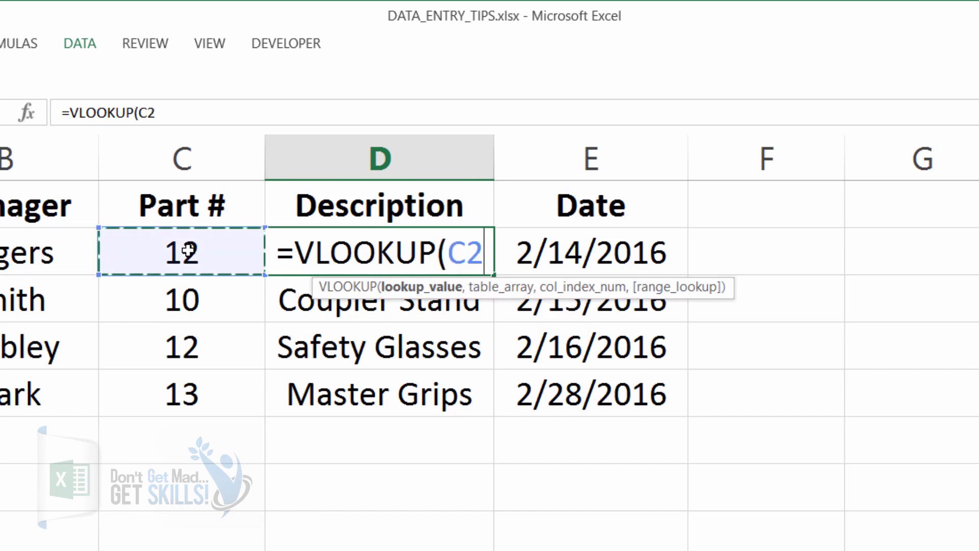
{"action": "type", "text": ","}
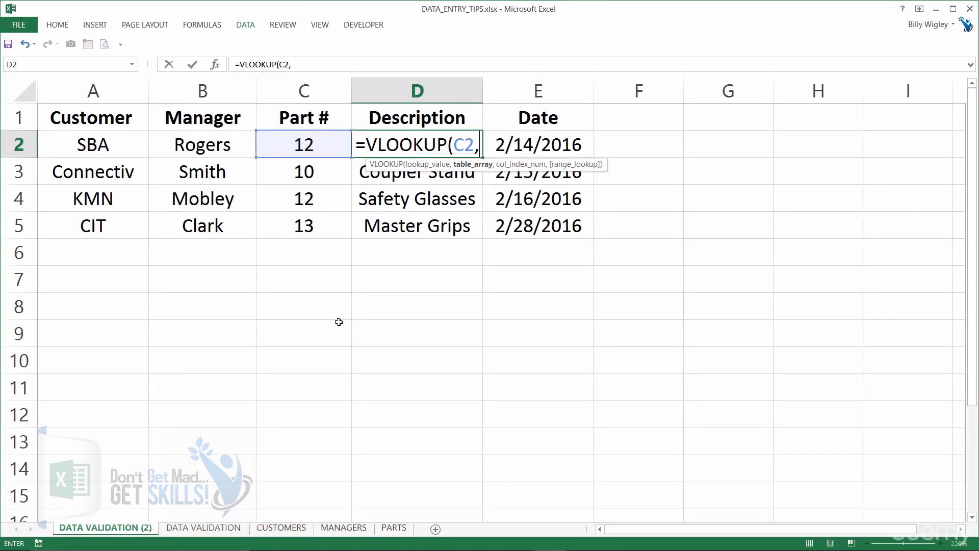
{"action": "left_click", "coordinate": [394, 527]}
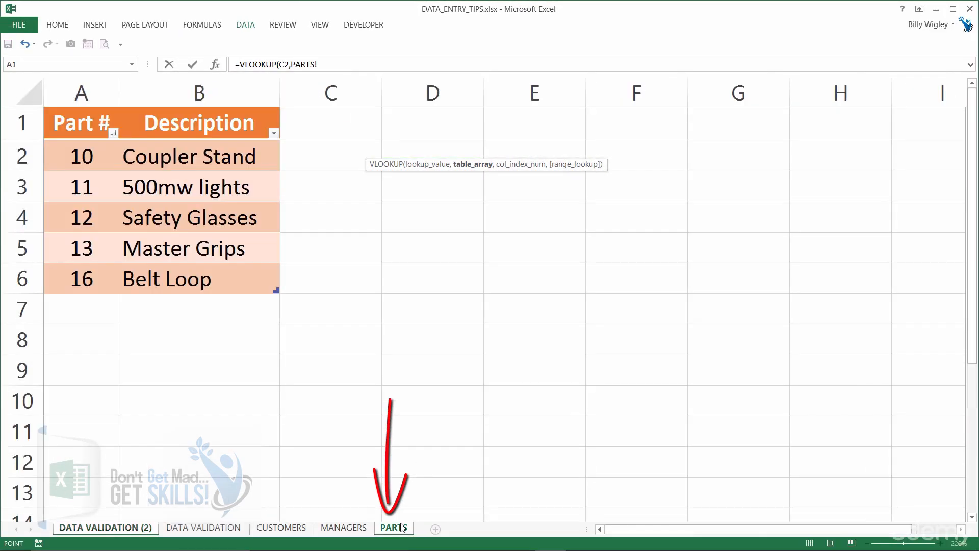
{"action": "left_click_drag", "start_coordinate": [82, 125], "coordinate": [218, 279]}
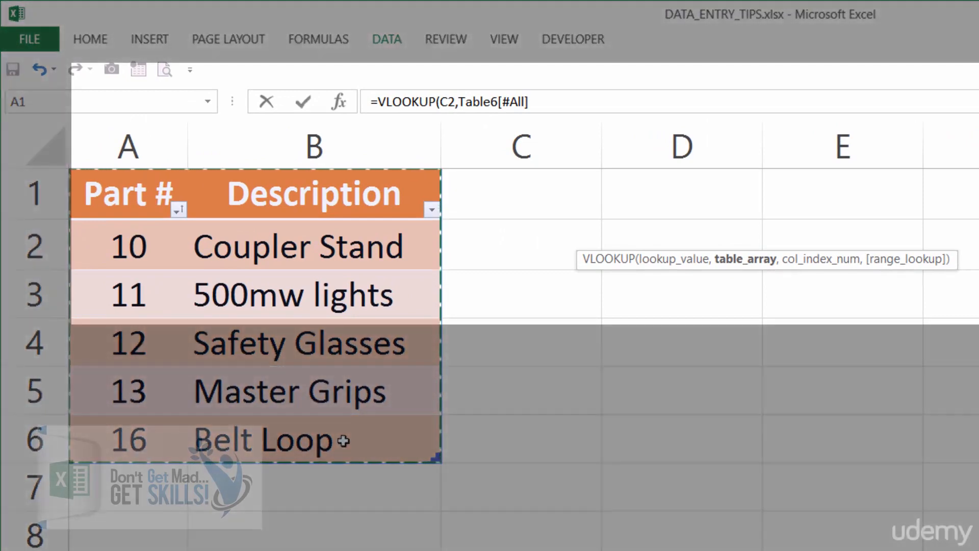
{"action": "type", "text": ",2"}
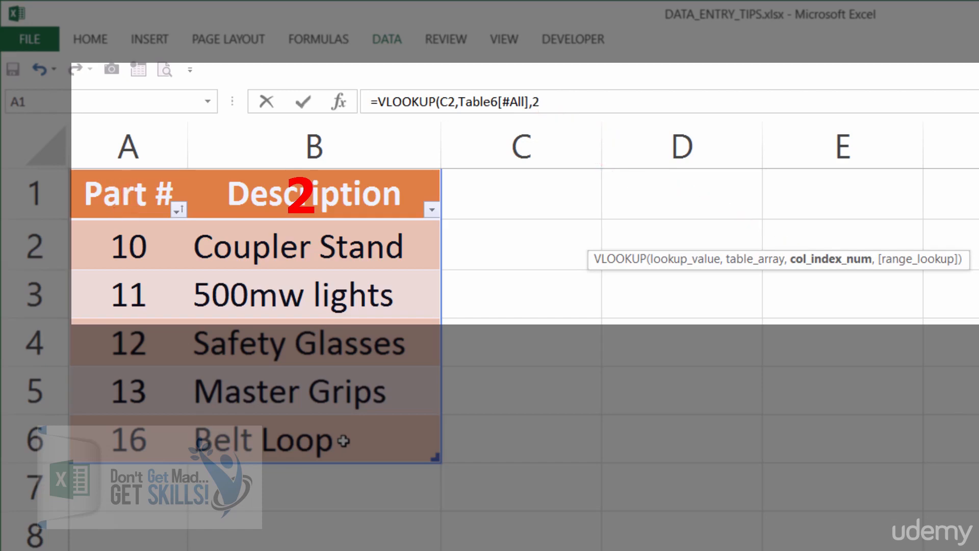
{"action": "type", "text": ","}
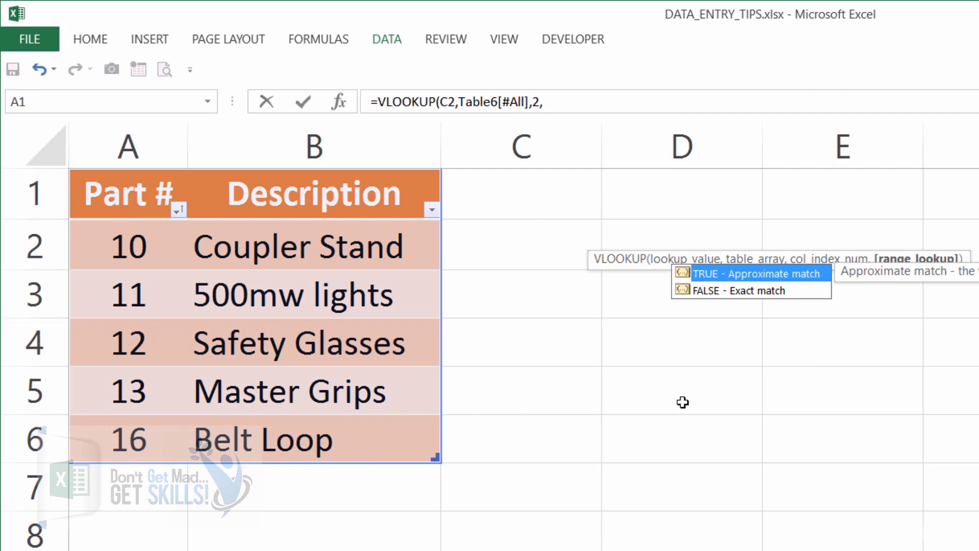
{"action": "double_click", "coordinate": [748, 290]}
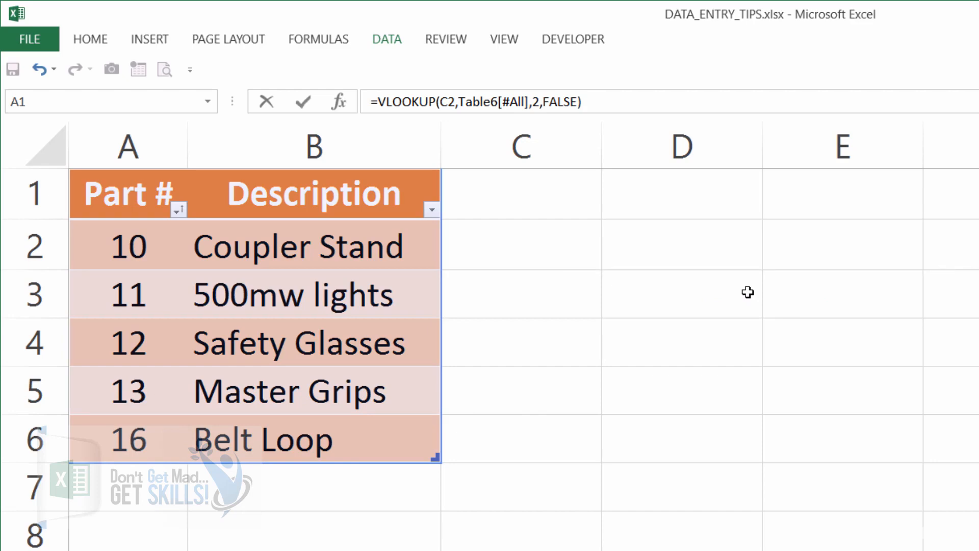
{"action": "key", "text": "Return"}
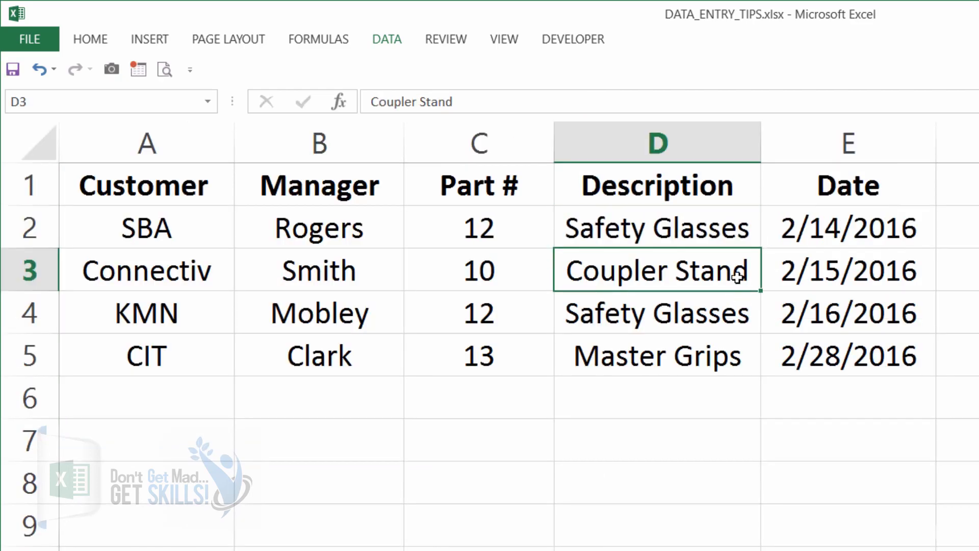
Fill the D2 VLOOKUP formula down the Description column through D5
{"action": "left_click", "coordinate": [731, 230]}
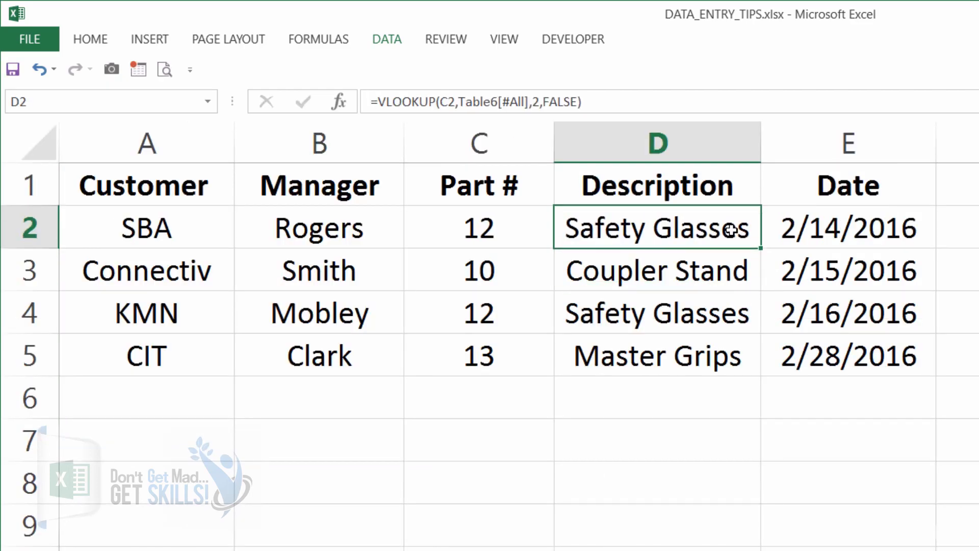
{"action": "double_click", "coordinate": [732, 230]}
{"action": "key", "text": "Escape"}
{"action": "double_click", "coordinate": [763, 248]}
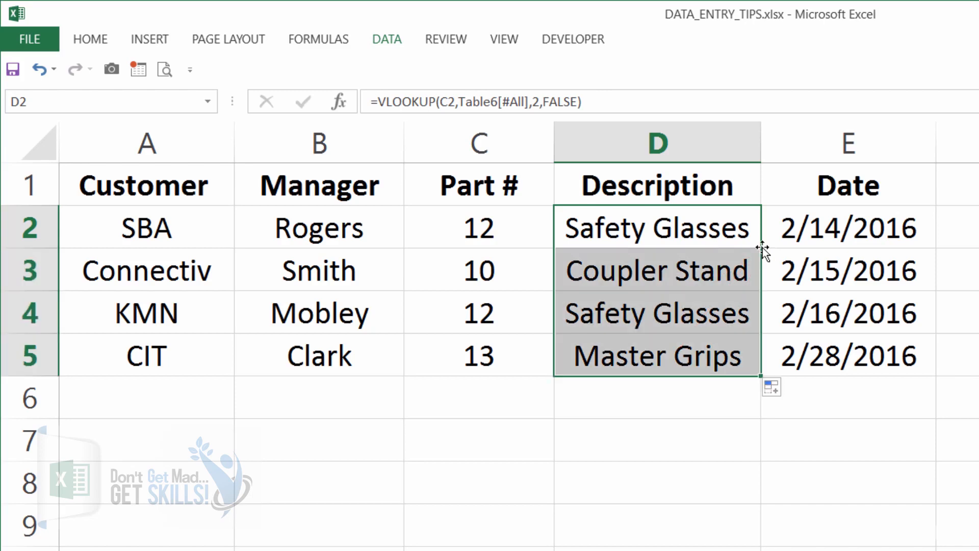
Check the VLOOKUP formula in each Description cell from D2 to D5
{"action": "left_click", "coordinate": [707, 229]}
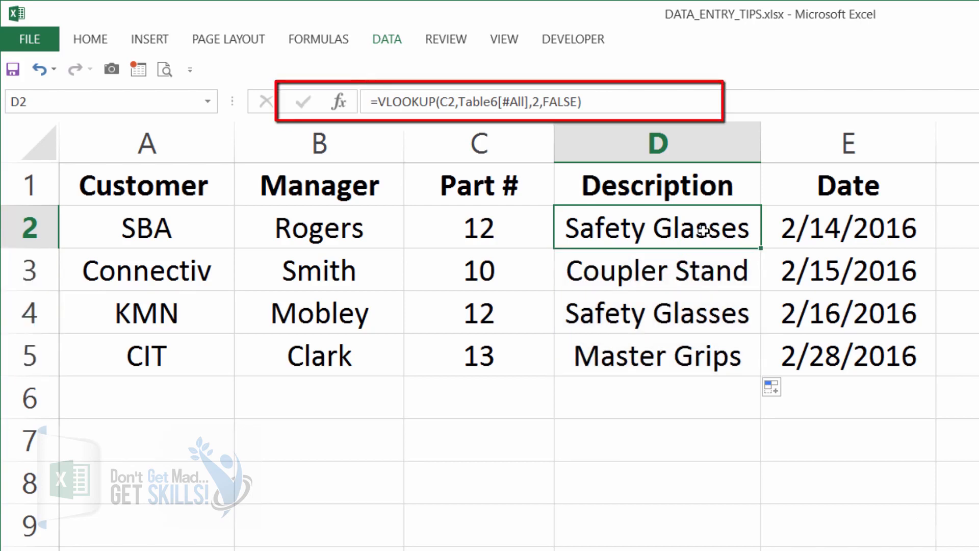
{"action": "left_click", "coordinate": [682, 269]}
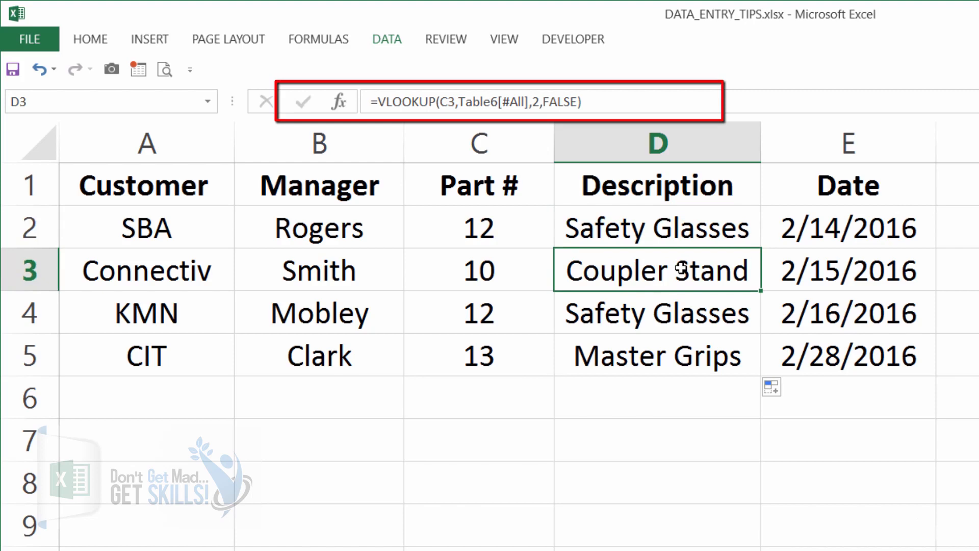
{"action": "left_click", "coordinate": [682, 318]}
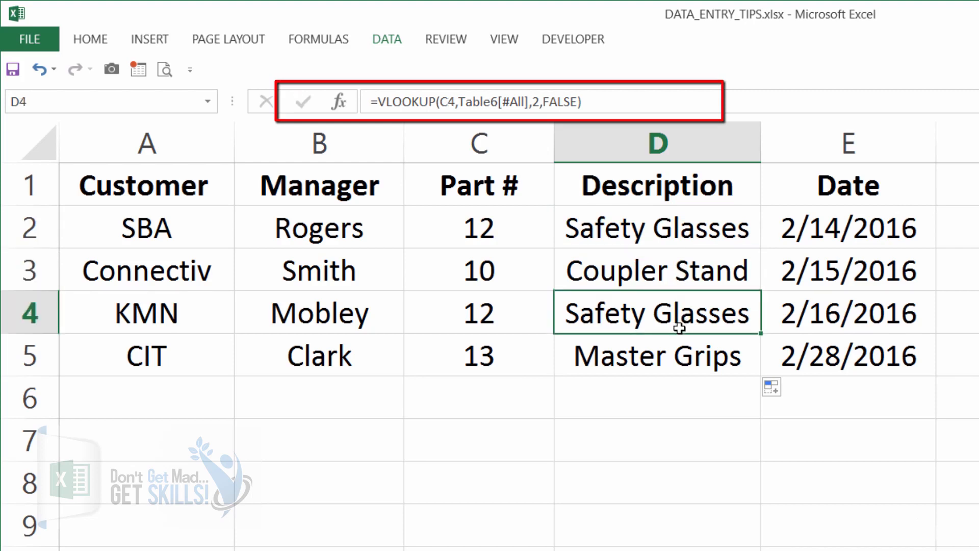
{"action": "left_click", "coordinate": [675, 356]}
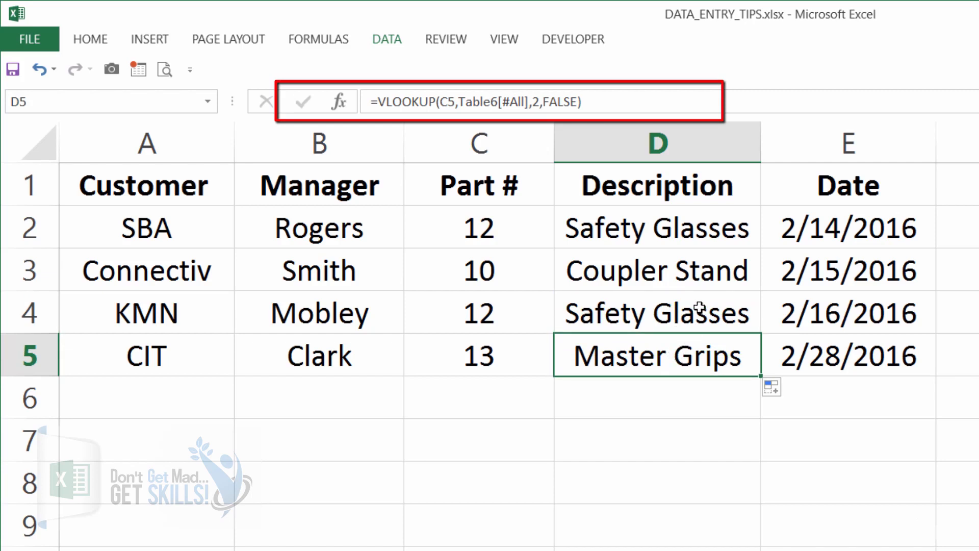
{"action": "left_click", "coordinate": [711, 227]}
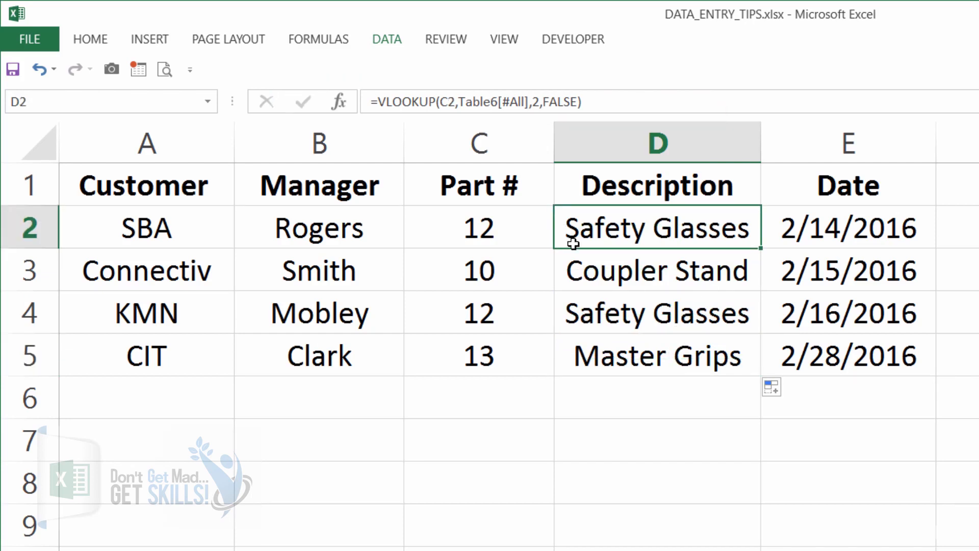
Open the Customer dropdown in A2 to review its list of customers
{"action": "left_click", "coordinate": [162, 227]}
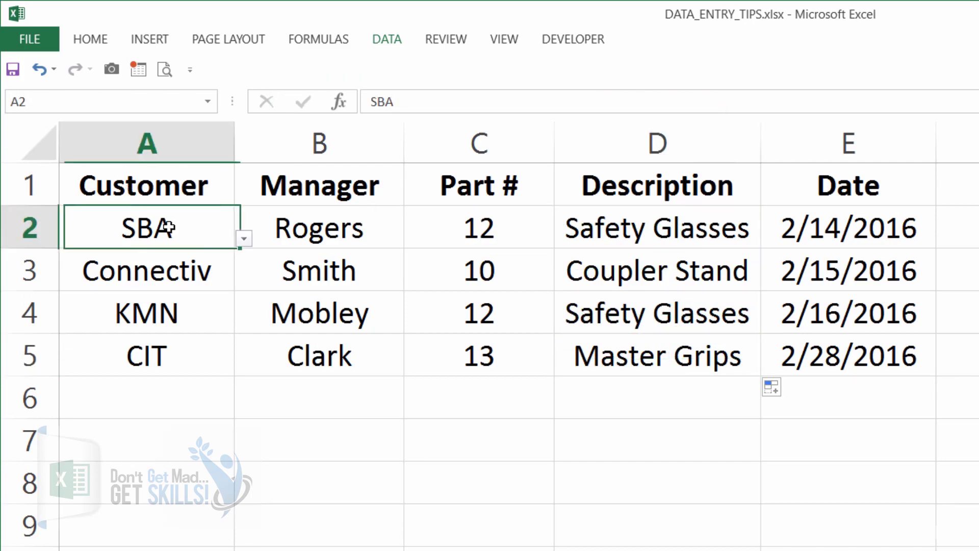
{"action": "left_click", "coordinate": [247, 240]}
{"action": "left_click", "coordinate": [248, 242]}
{"action": "left_click_drag", "start_coordinate": [176, 246], "coordinate": [172, 343]}
{"action": "left_click", "coordinate": [196, 237]}
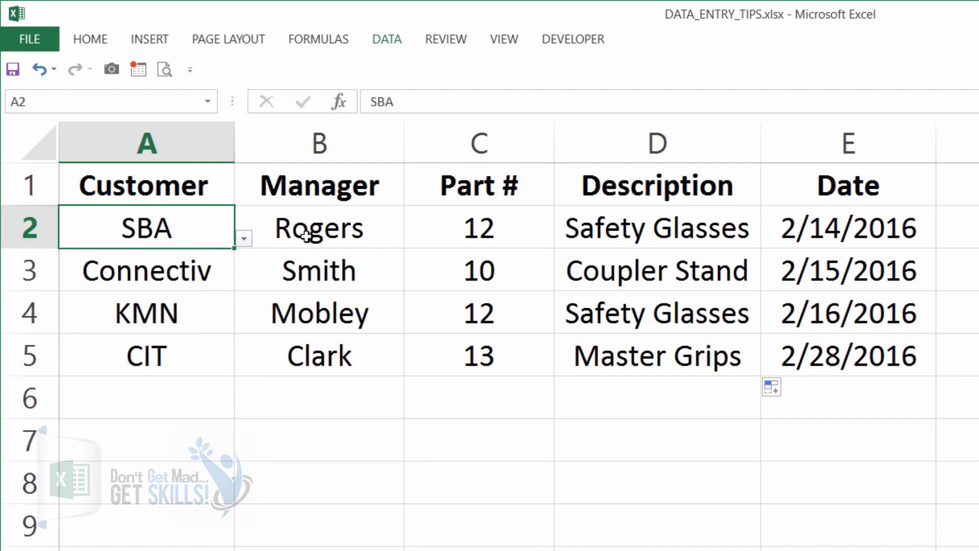
Open the D2 formula for editing to inspect its lookup reference, then leave without changes
{"action": "left_click", "coordinate": [591, 225]}
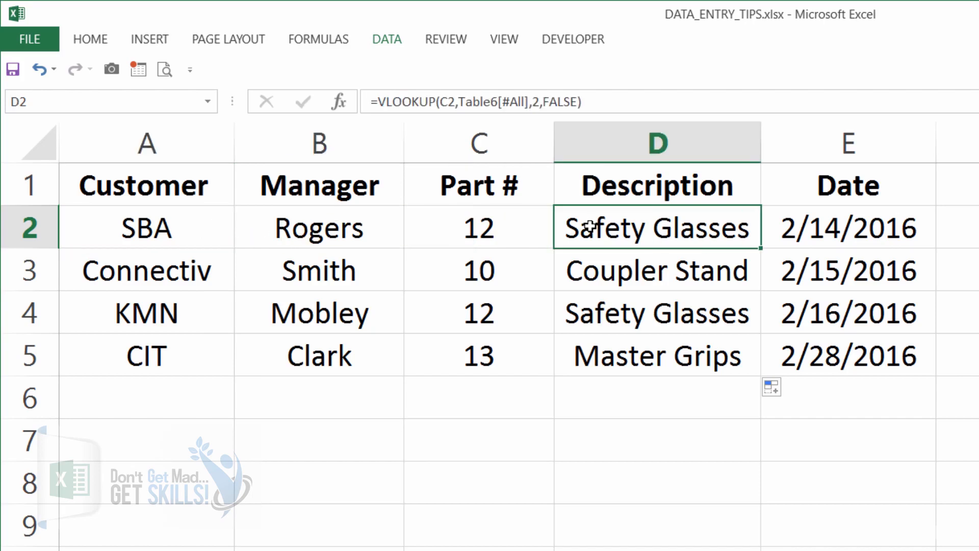
{"action": "double_click", "coordinate": [591, 227]}
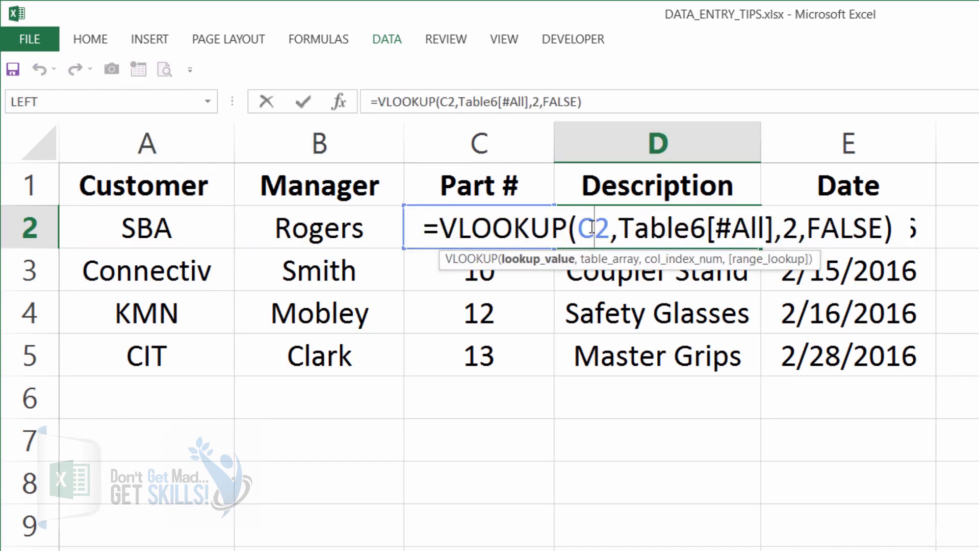
{"action": "key", "text": "Escape"}
Convert the data range A1:E5 into a table with headers
{"action": "left_click", "coordinate": [501, 237]}
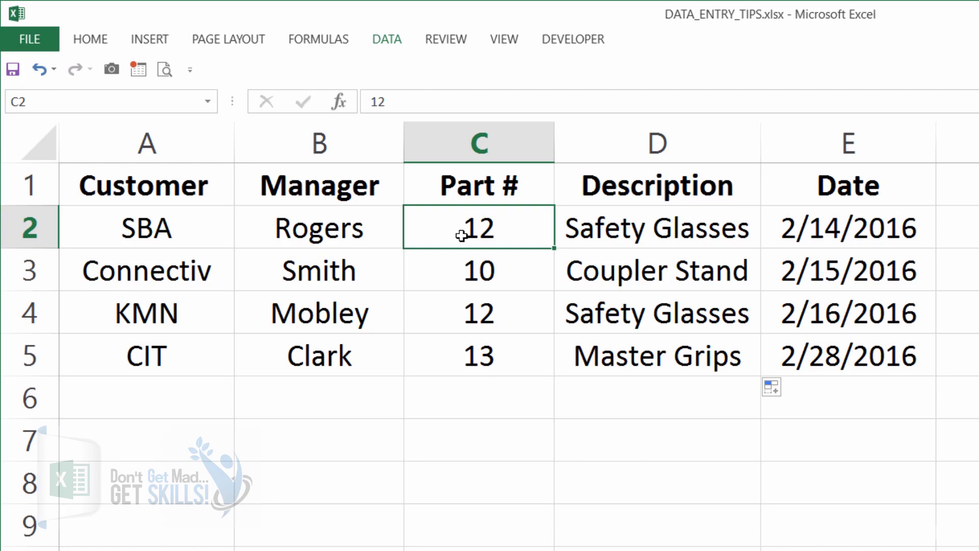
{"action": "key", "text": "ctrl+t"}
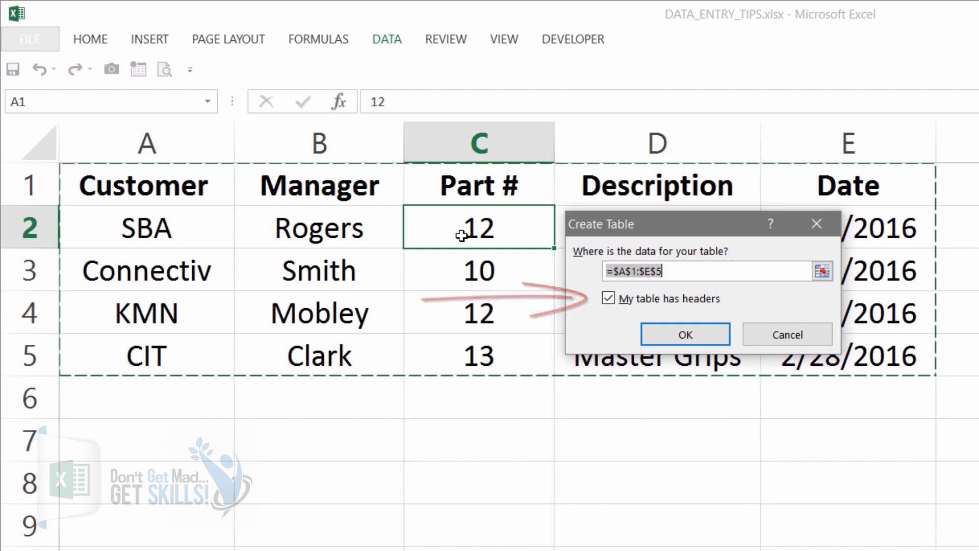
{"action": "left_click", "coordinate": [683, 335]}
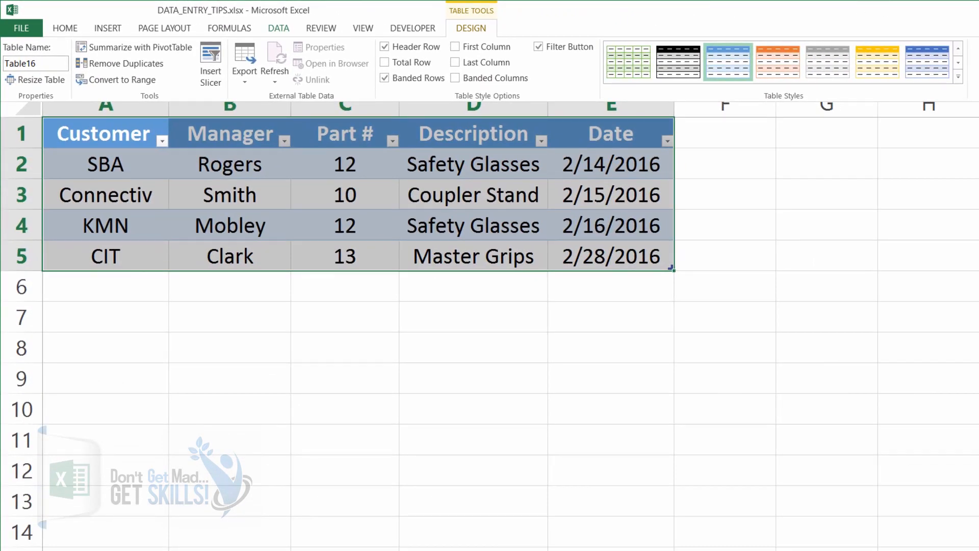
Apply an orange medium table style to the new order table
{"action": "left_click", "coordinate": [958, 78]}
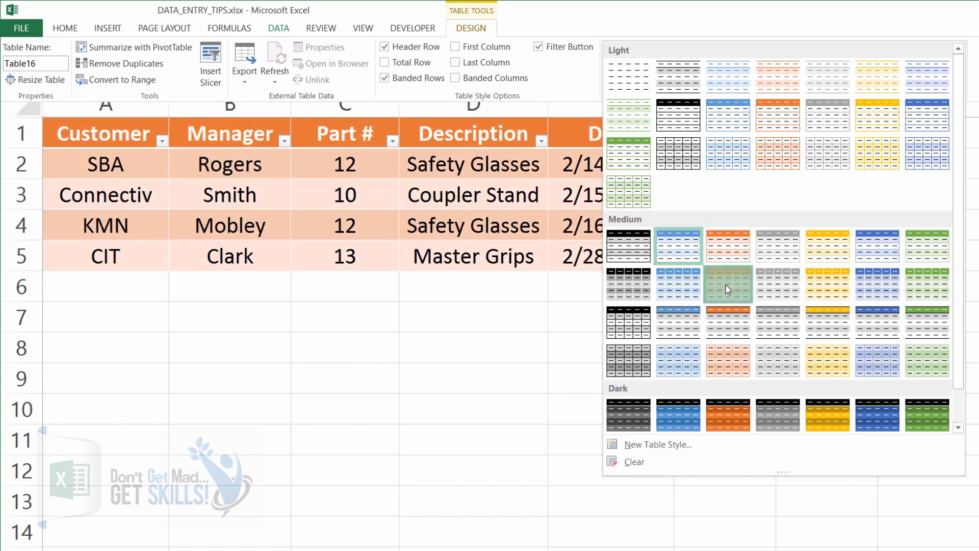
{"action": "left_click", "coordinate": [726, 288]}
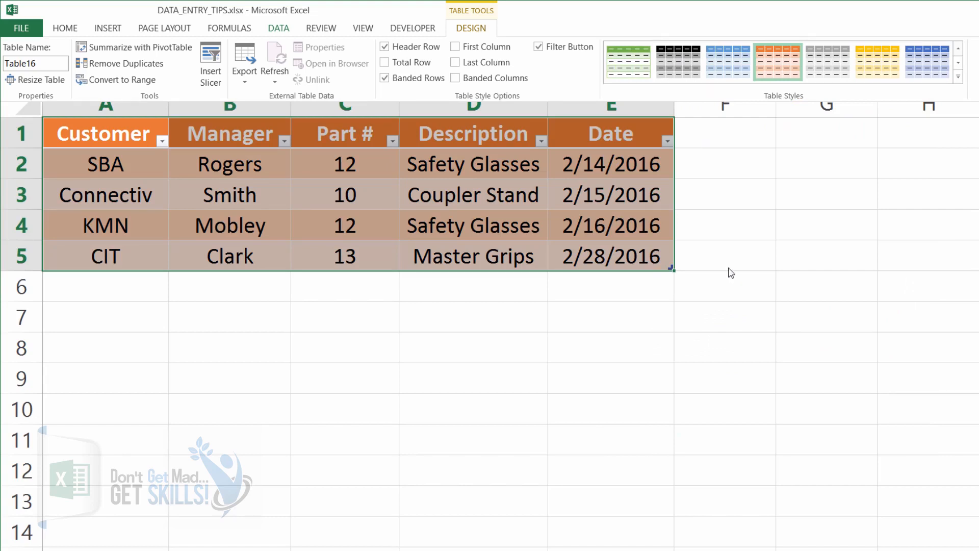
{"action": "left_click", "coordinate": [655, 256]}
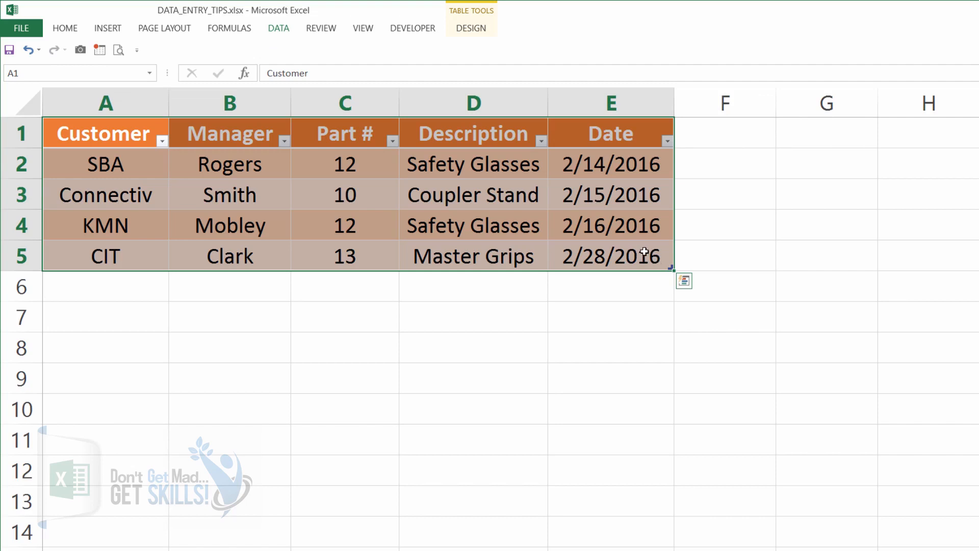
Resize the table by its corner handle to add an empty row 6
{"action": "left_click", "coordinate": [644, 251]}
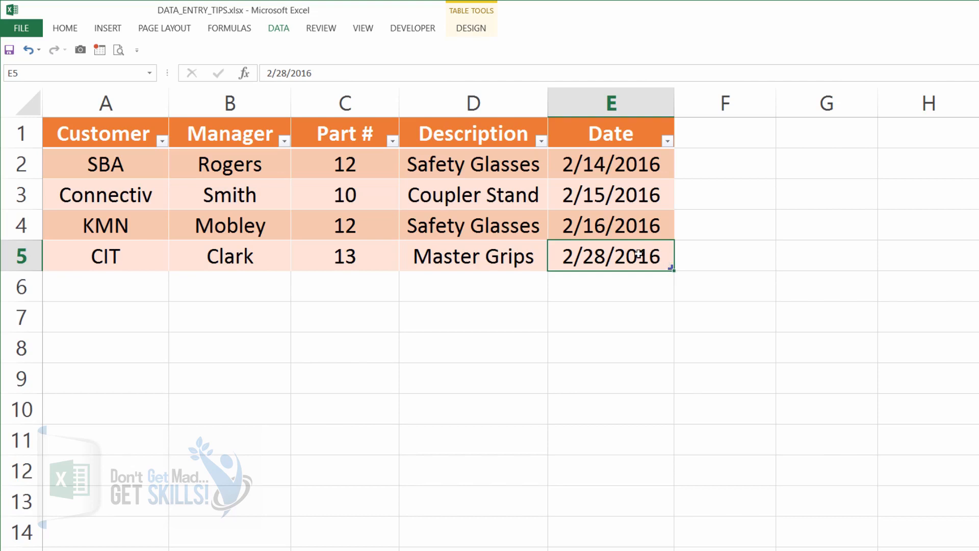
{"action": "key", "text": "Left"}
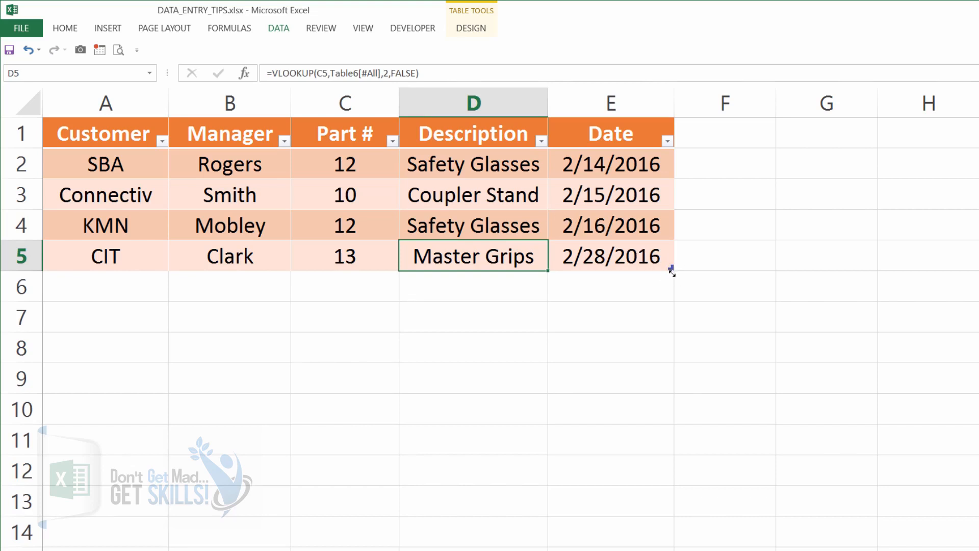
{"action": "left_click_drag", "start_coordinate": [671, 269], "coordinate": [672, 300]}
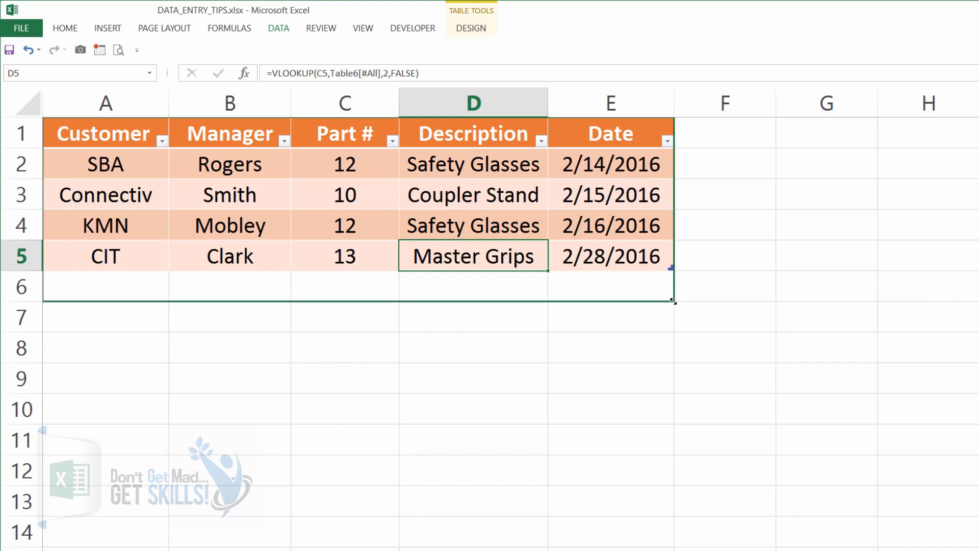
{"action": "left_click_drag", "start_coordinate": [674, 301], "coordinate": [671, 269]}
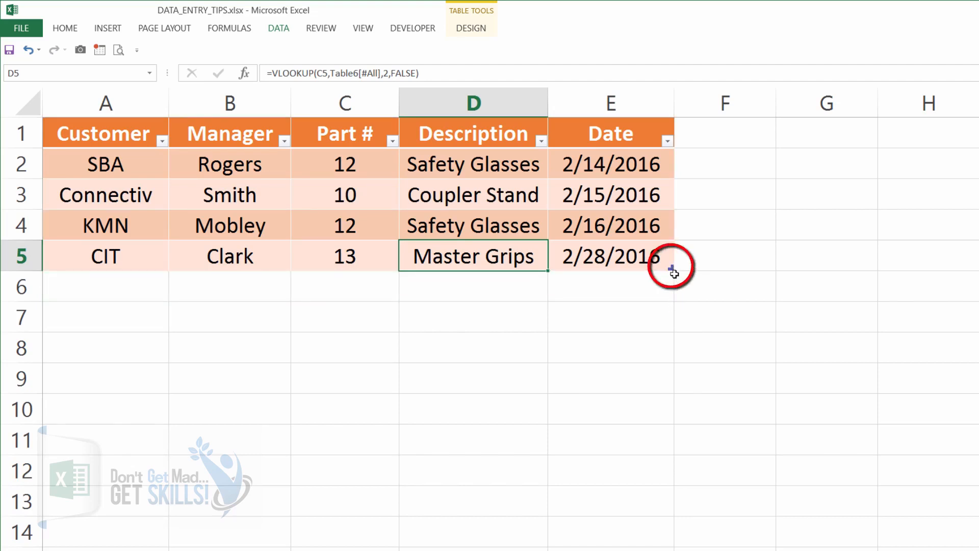
{"action": "left_click_drag", "start_coordinate": [671, 268], "coordinate": [673, 300]}
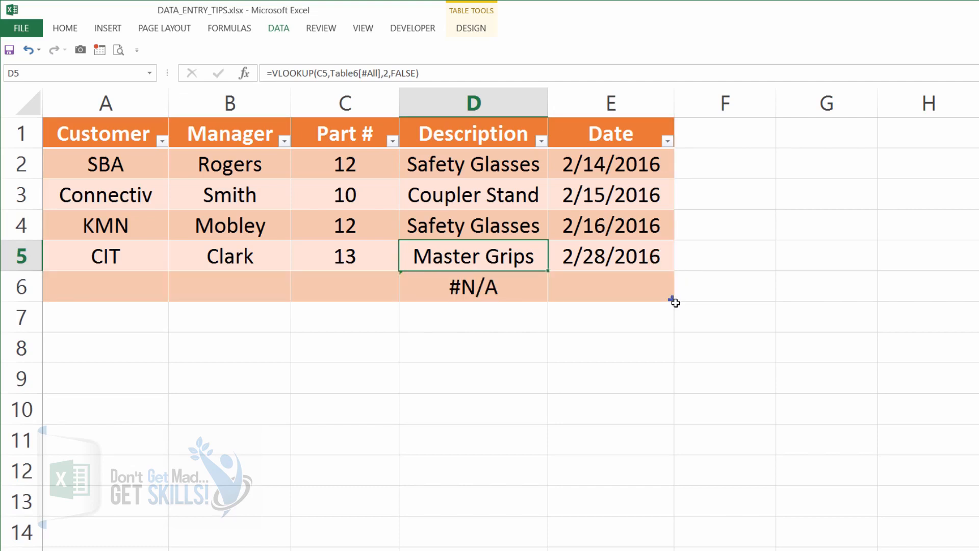
Enter customer NMX in the new row's Customer cell A6 and move to its Manager cell
{"action": "left_click", "coordinate": [115, 289]}
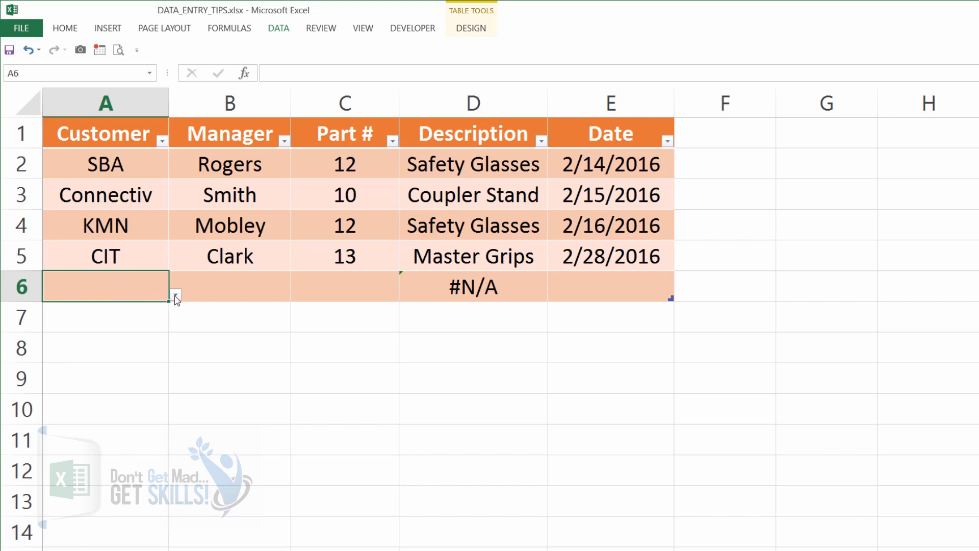
{"action": "left_click", "coordinate": [176, 296]}
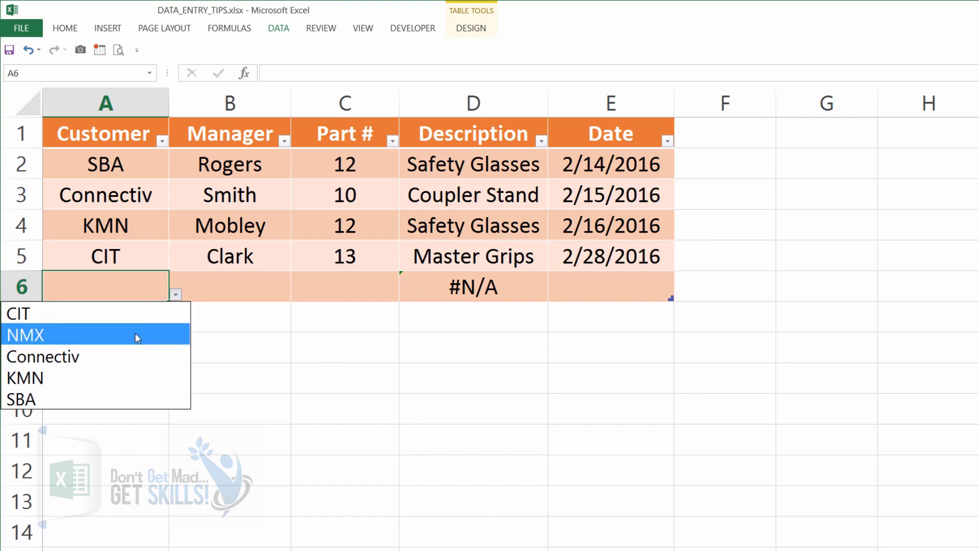
{"action": "key", "text": "Escape"}
{"action": "type", "text": "NMX"}
{"action": "left_click", "coordinate": [281, 296]}
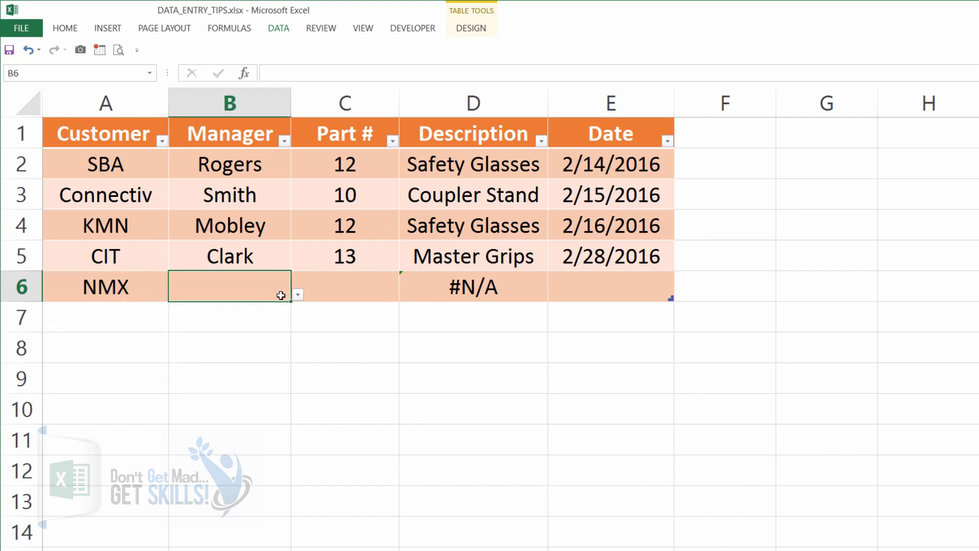
Choose manager Rogers for row 6 from the Manager cell's dropdown list
{"action": "left_click", "coordinate": [298, 296]}
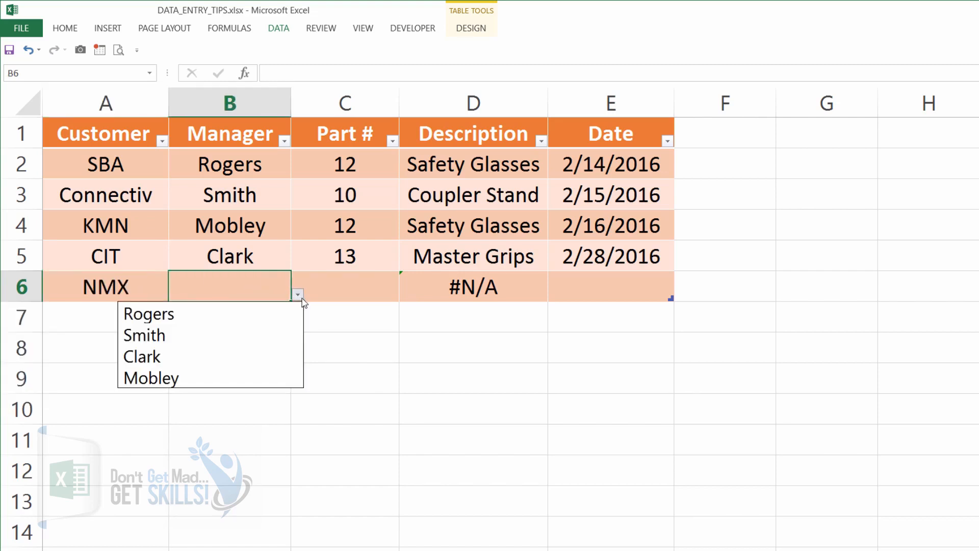
{"action": "left_click", "coordinate": [271, 313]}
{"action": "left_click", "coordinate": [334, 284]}
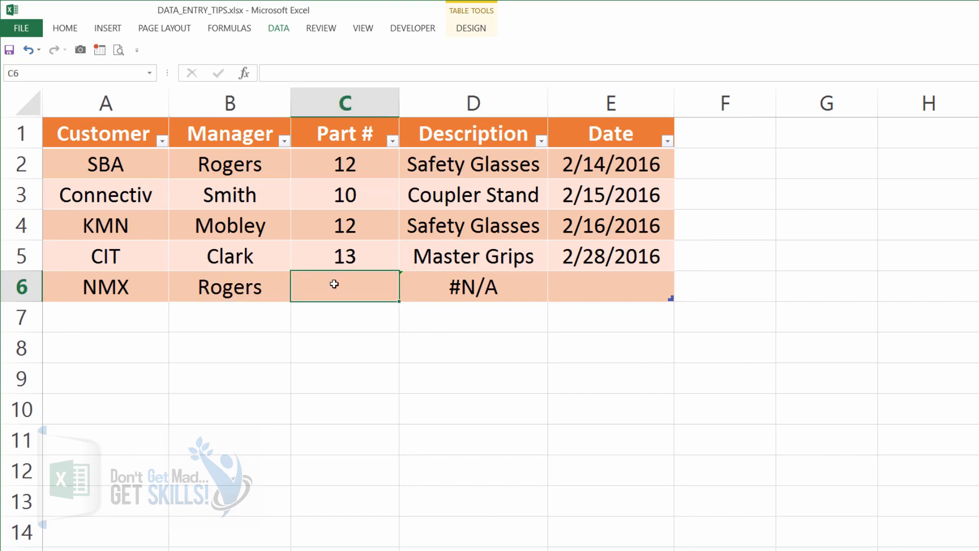
Enter part number 12 in C6 and move on to the row's Date cell
{"action": "type", "text": "12"}
{"action": "key", "text": "Tab"}
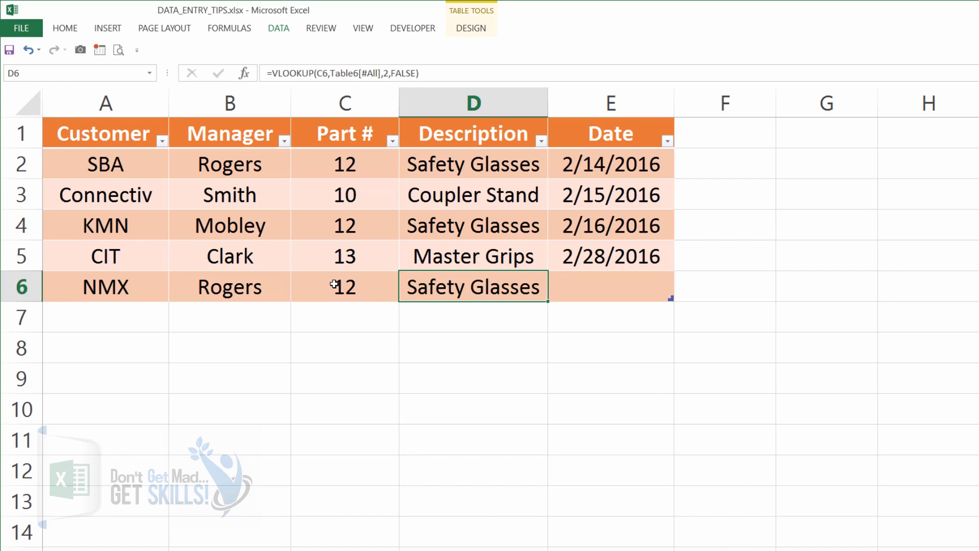
{"action": "key", "text": "Tab"}
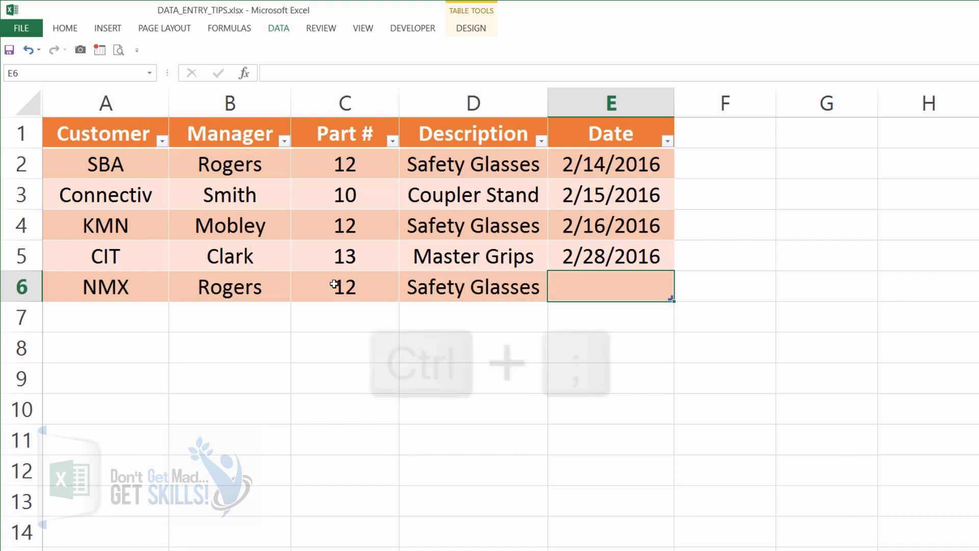
Stamp the current date into E6 and resize the table to add an empty row 7
{"action": "key", "text": "ctrl+semicolon"}
{"action": "key", "text": "ctrl+Return"}
{"action": "key", "text": "Return"}
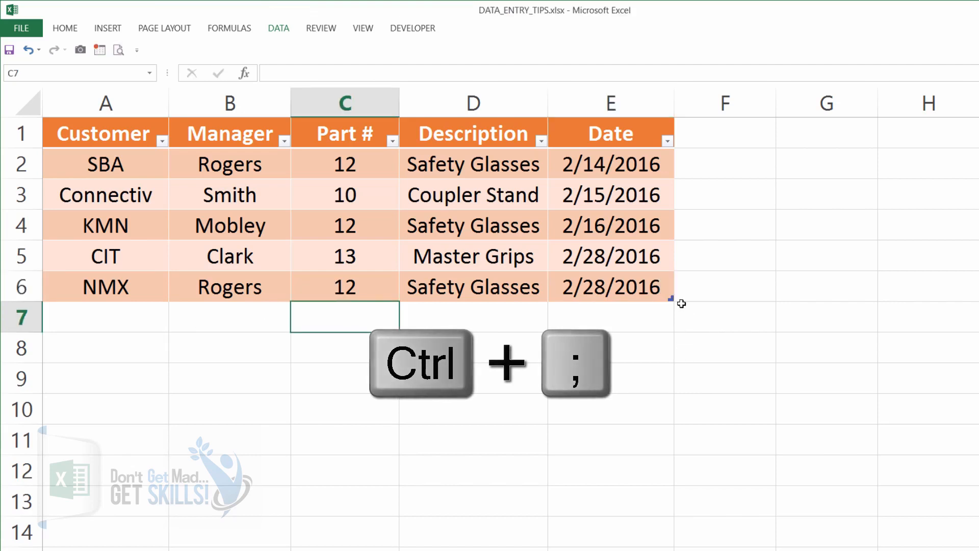
{"action": "left_click_drag", "start_coordinate": [674, 299], "coordinate": [671, 329]}
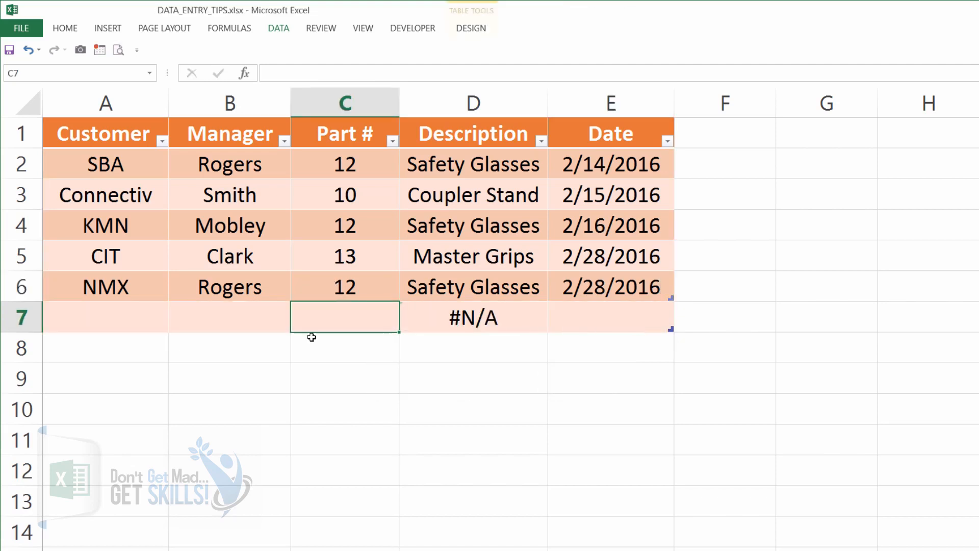
Try to enter customer XFB in cell A7, then cancel the rejected entry
{"action": "left_click", "coordinate": [131, 325]}
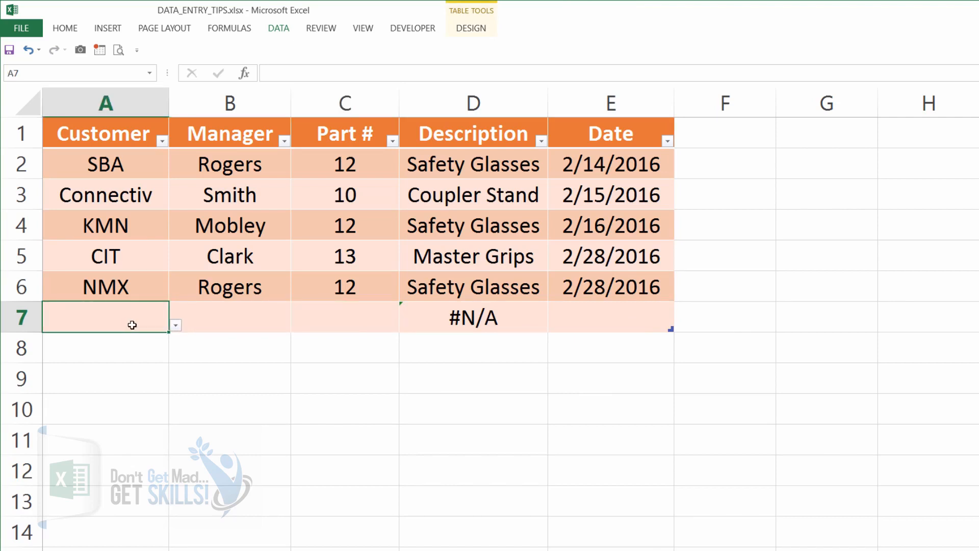
{"action": "type", "text": "XF"}
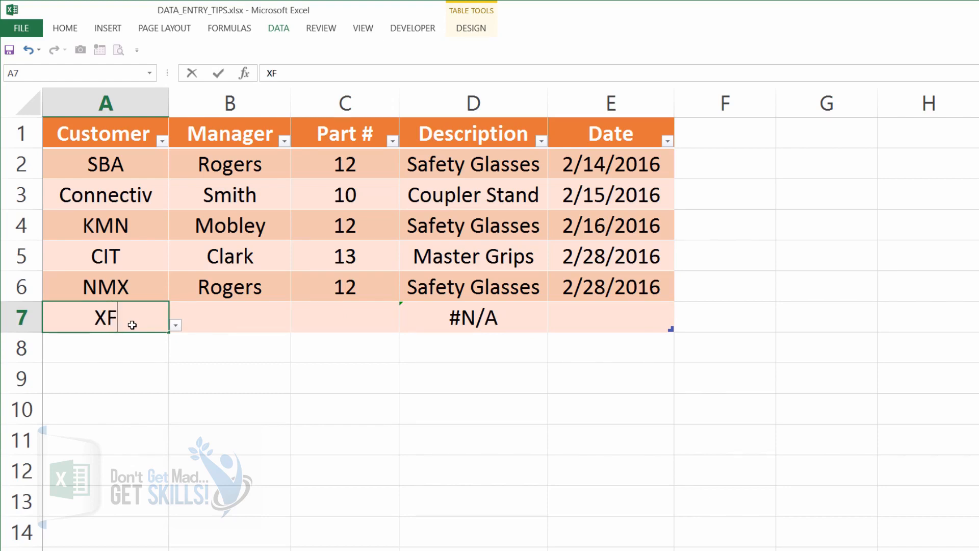
{"action": "type", "text": "B"}
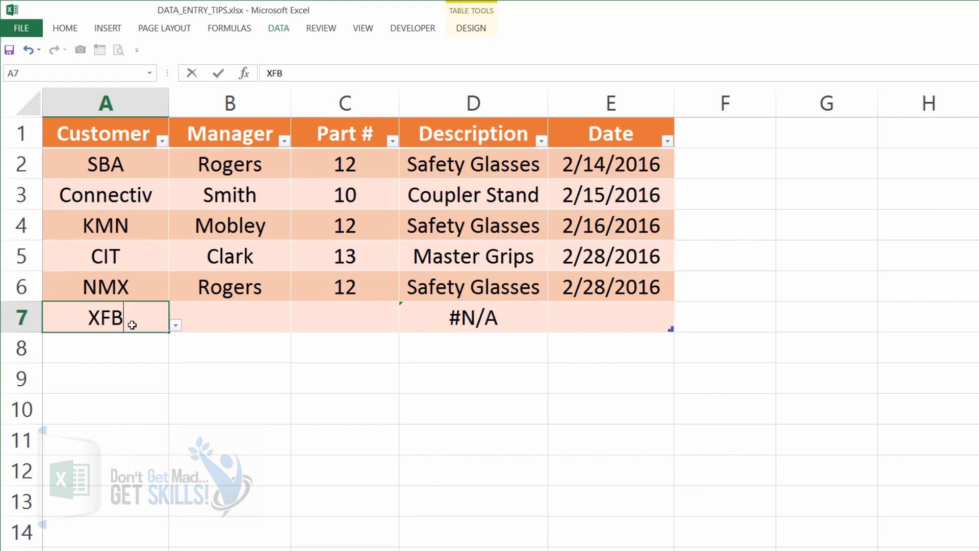
{"action": "key", "text": "Return"}
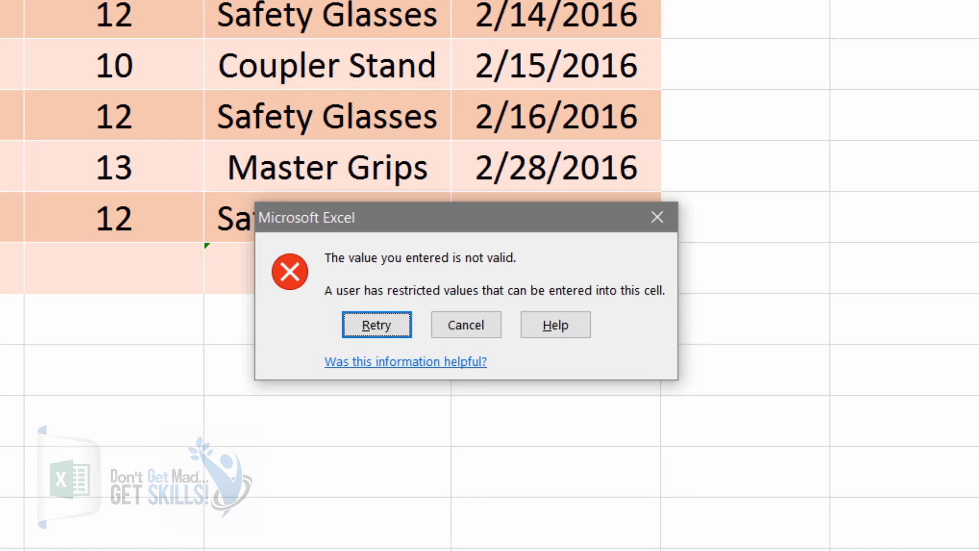
{"action": "left_click", "coordinate": [478, 324]}
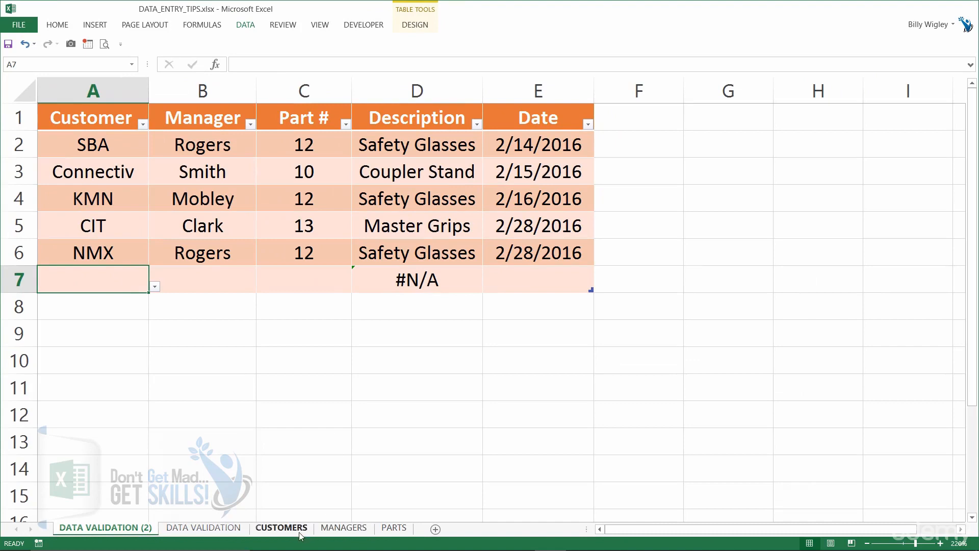
Insert a new row 3 in the Customers sheet list and add customer XFB there
{"action": "left_click", "coordinate": [301, 530]}
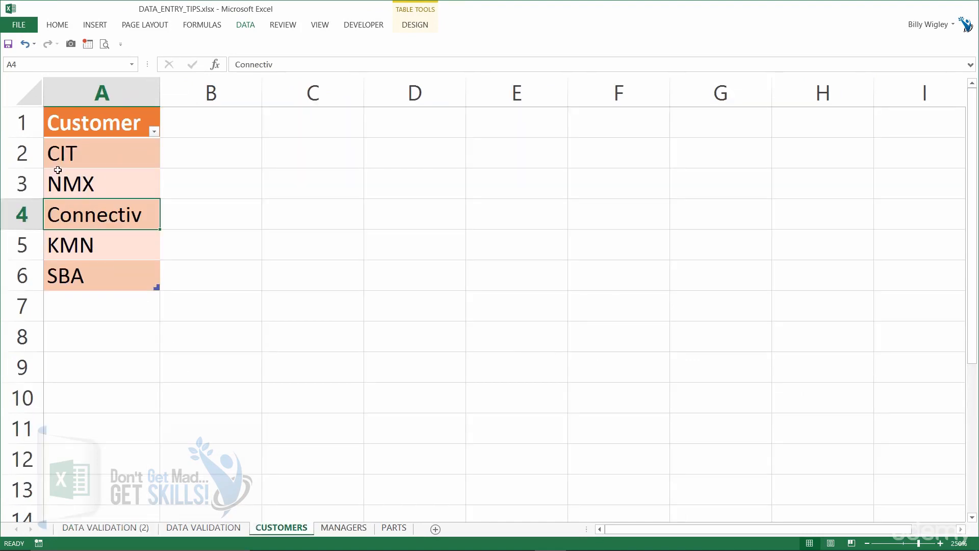
{"action": "left_click_drag", "start_coordinate": [71, 156], "coordinate": [73, 273]}
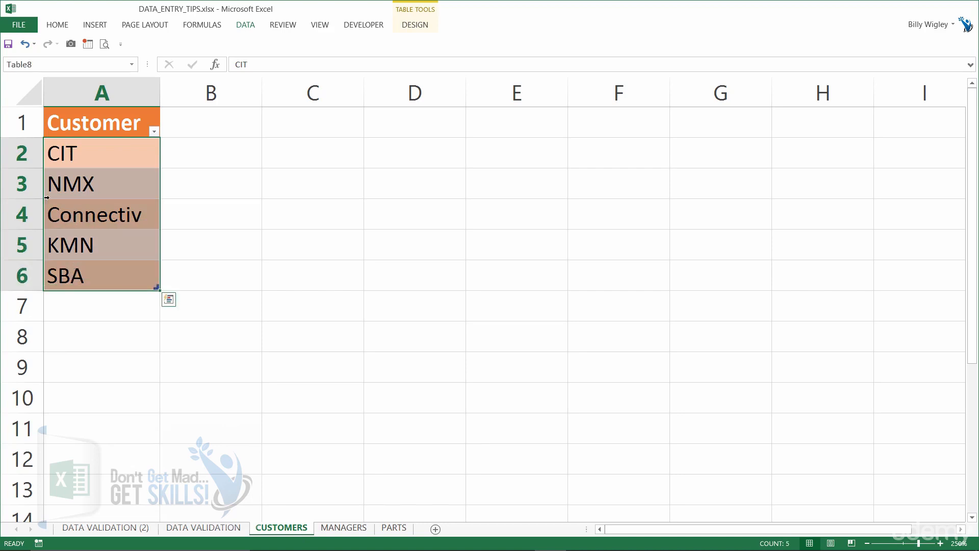
{"action": "left_click", "coordinate": [26, 186]}
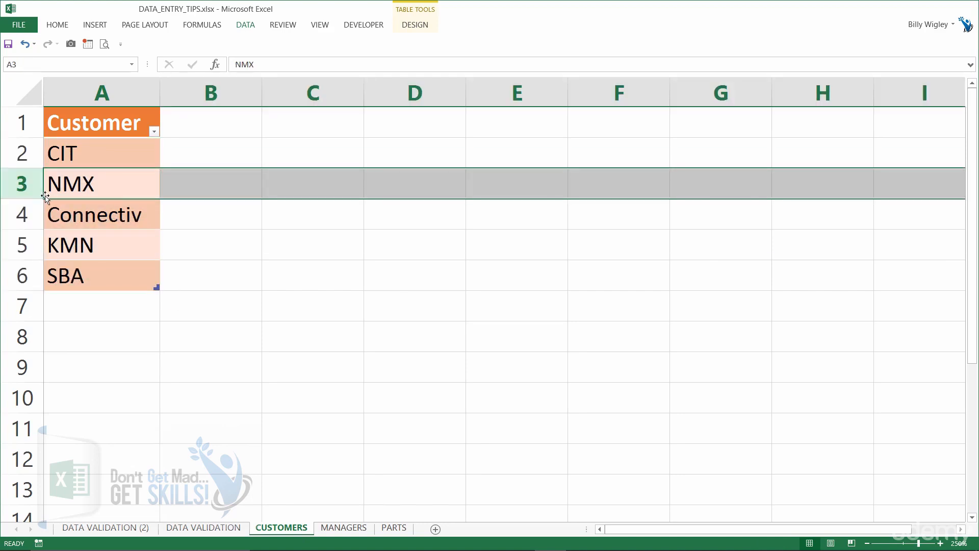
{"action": "key", "text": "ctrl+plus"}
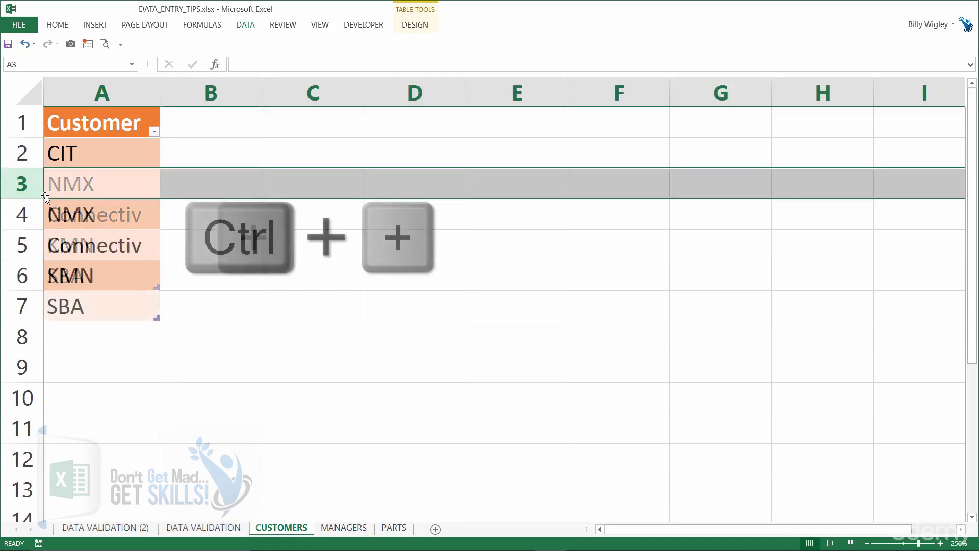
{"action": "left_click", "coordinate": [80, 181]}
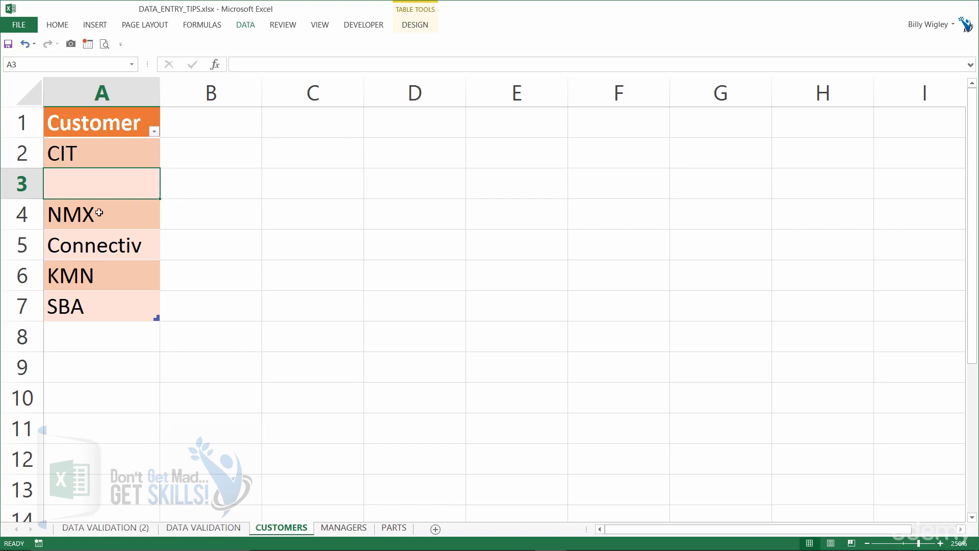
{"action": "type", "text": "XFB"}
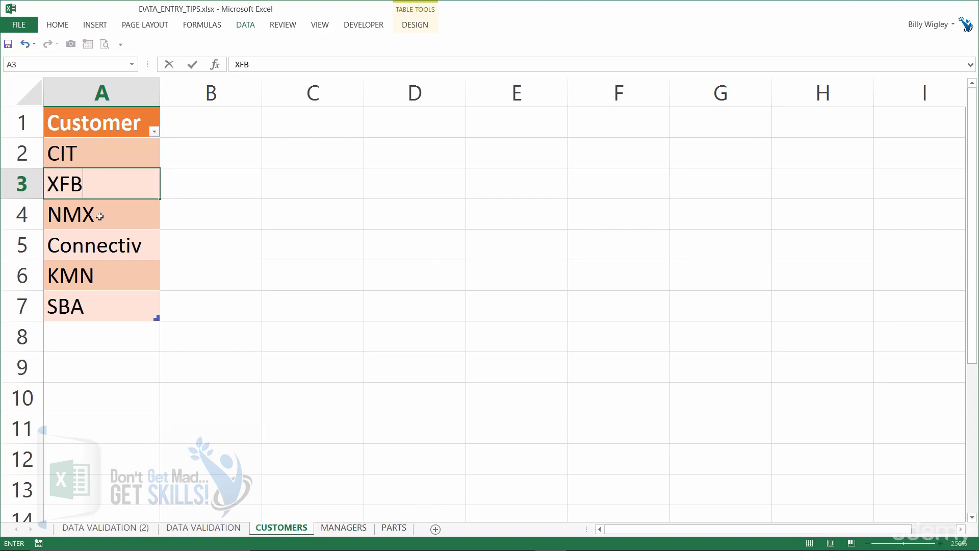
{"action": "key", "text": "Return"}
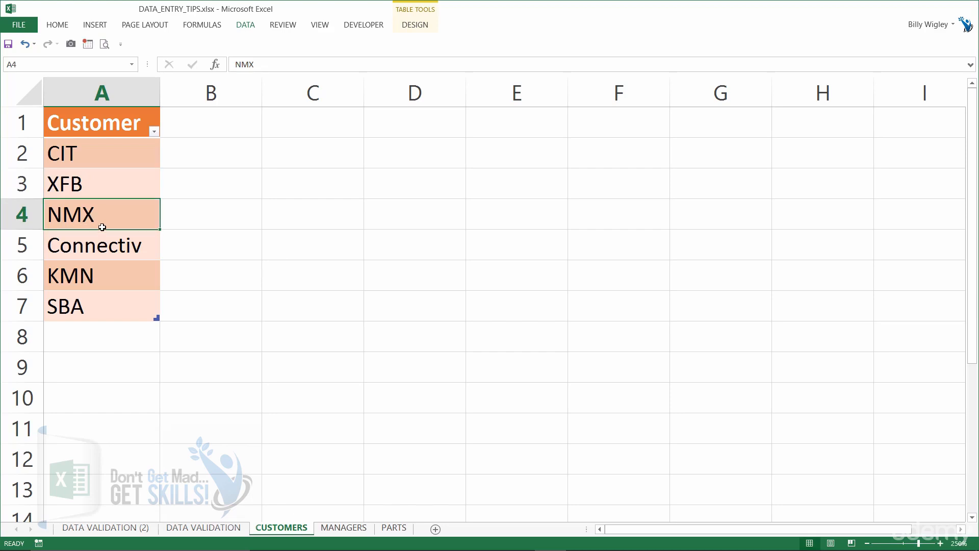
Return to the order table and pick customer XFB from A7's dropdown list
{"action": "left_click", "coordinate": [120, 528]}
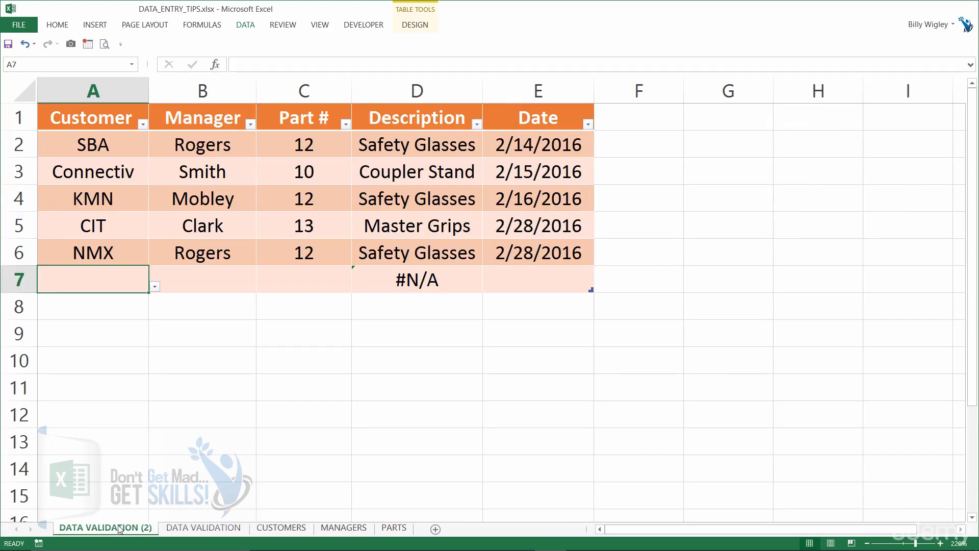
{"action": "left_click", "coordinate": [155, 287]}
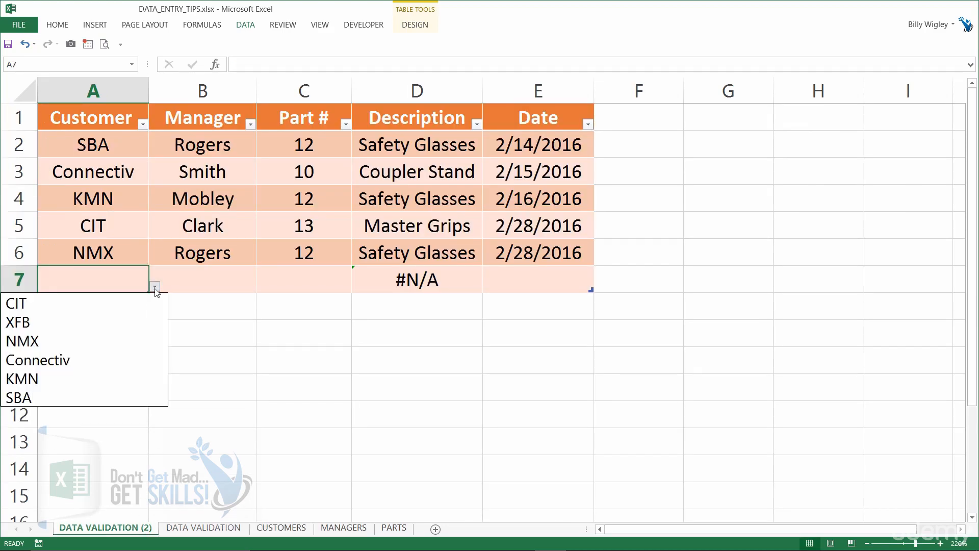
{"action": "left_click", "coordinate": [136, 331]}
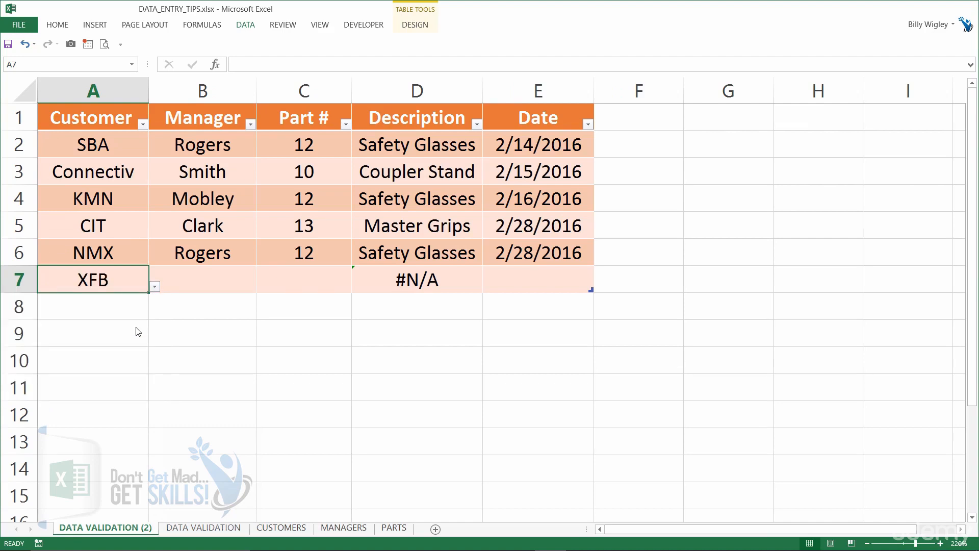
Choose manager Clark for row 7 from the Manager cell's dropdown list
{"action": "left_click", "coordinate": [199, 281]}
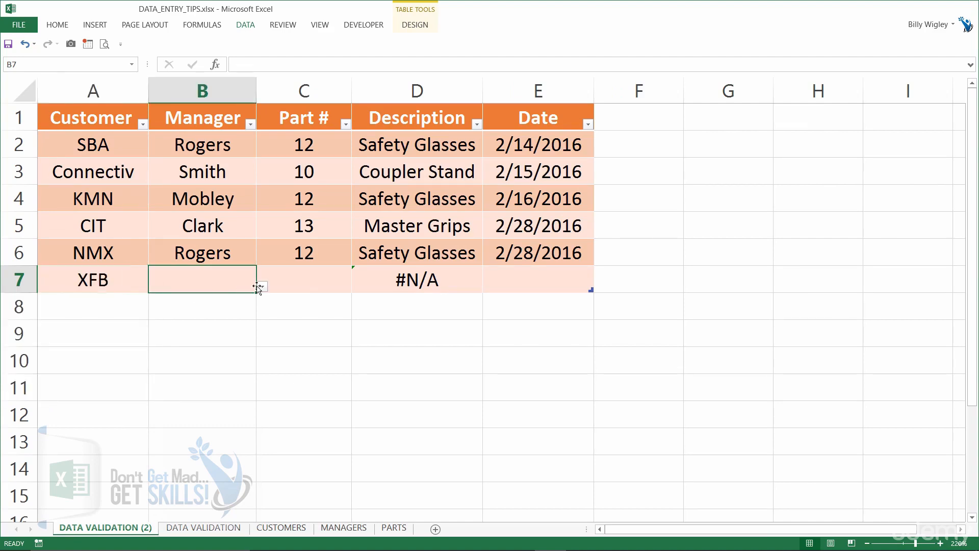
{"action": "left_click", "coordinate": [262, 286]}
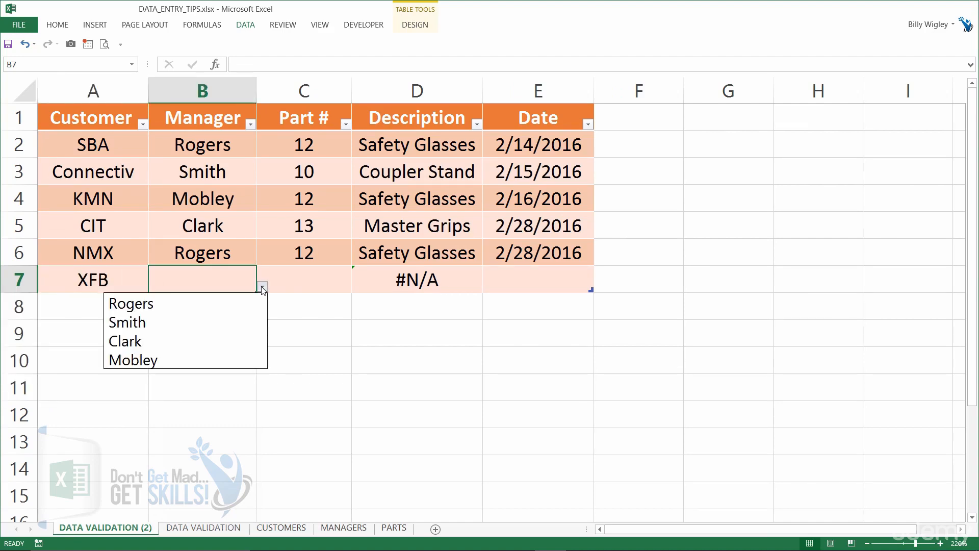
{"action": "left_click", "coordinate": [223, 342]}
{"action": "left_click", "coordinate": [321, 278]}
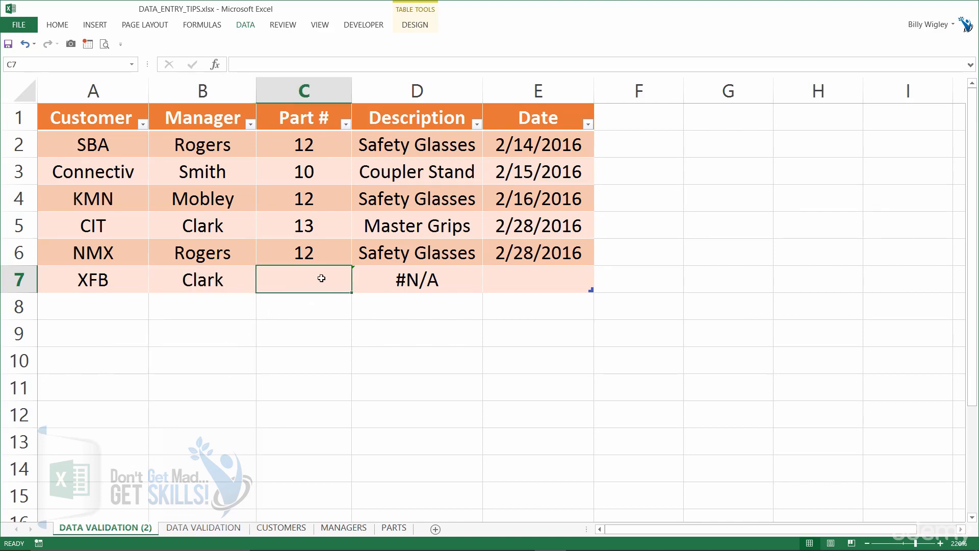
Enter part number 16 in C7 and stamp the current date into the Date cell E7
{"action": "type", "text": "16"}
{"action": "key", "text": "ctrl+Return"}
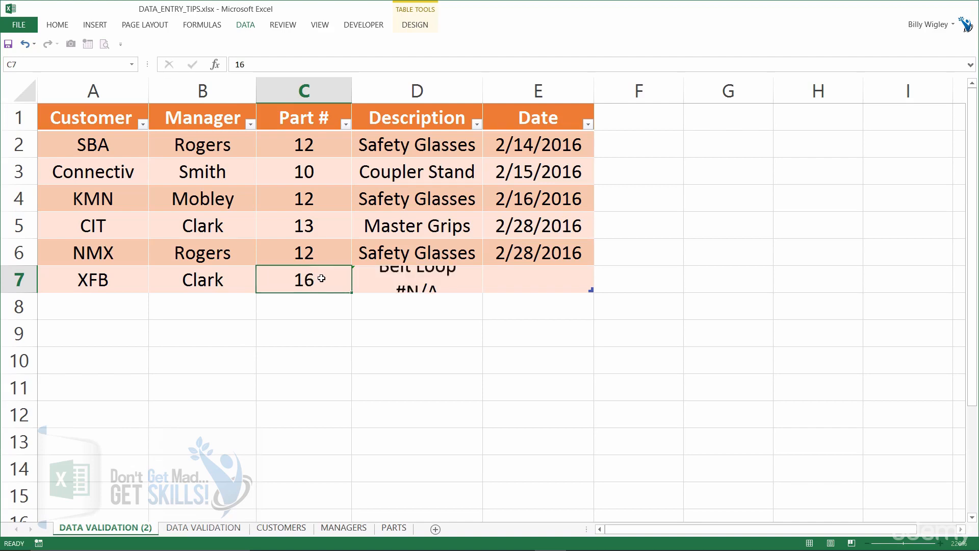
{"action": "key", "text": "Tab"}
{"action": "key", "text": "Tab"}
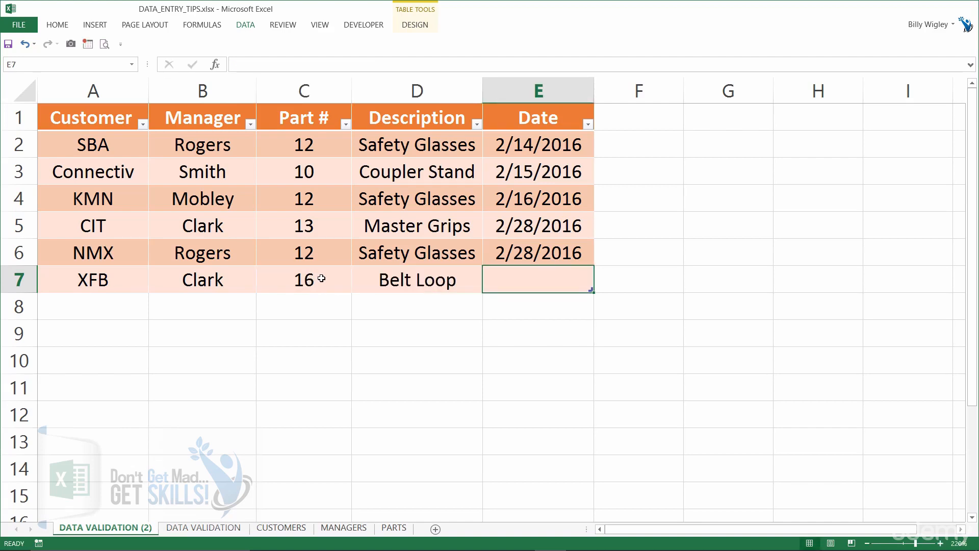
{"action": "key", "text": "ctrl+semicolon"}
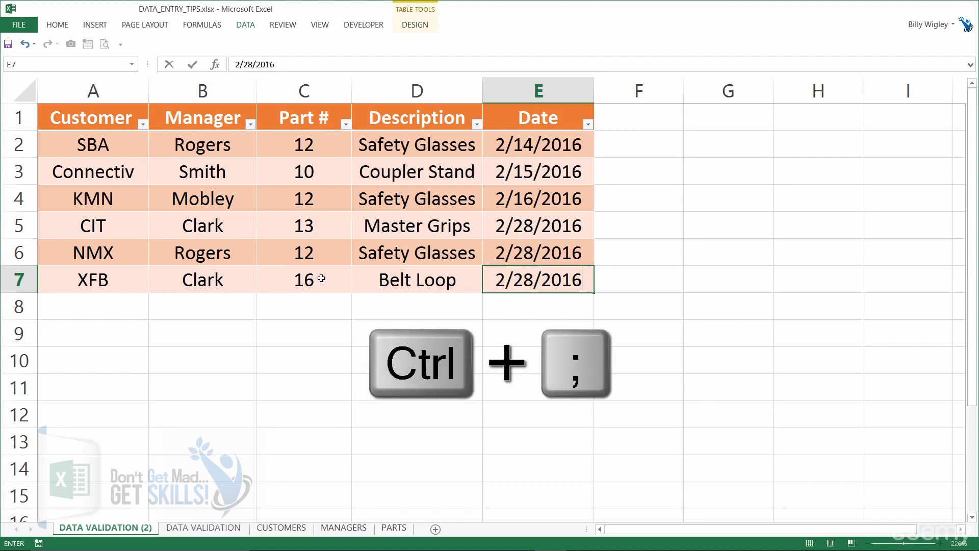